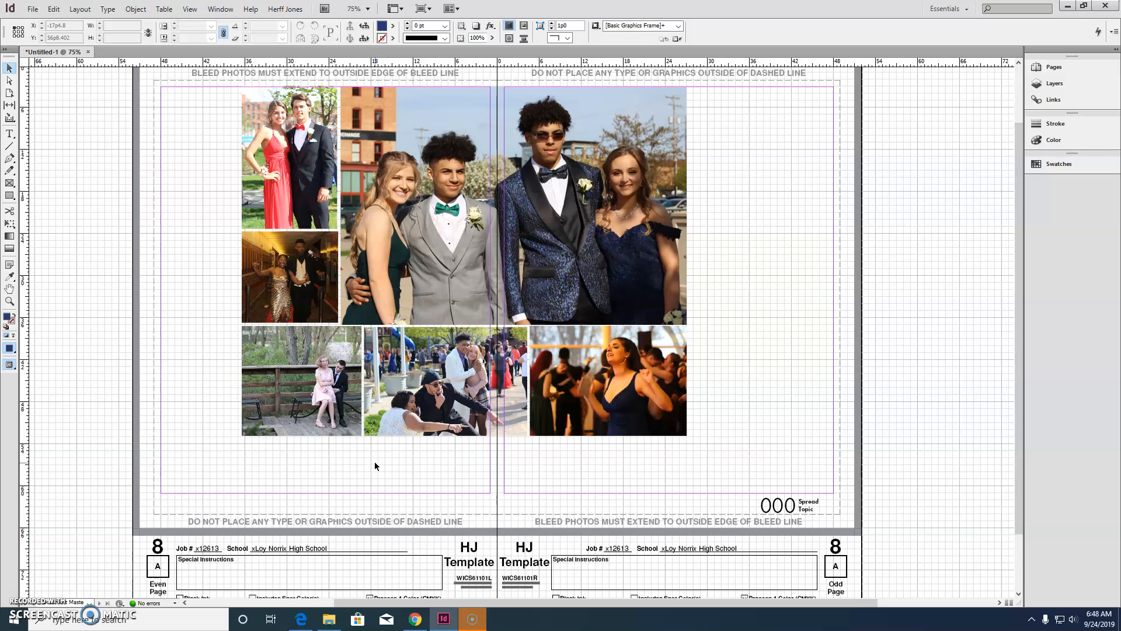
Shift the image inside the middle bottom-row photo's frame leftward to X -1p8, leaving the frame itself in place.
left_click(542, 438)
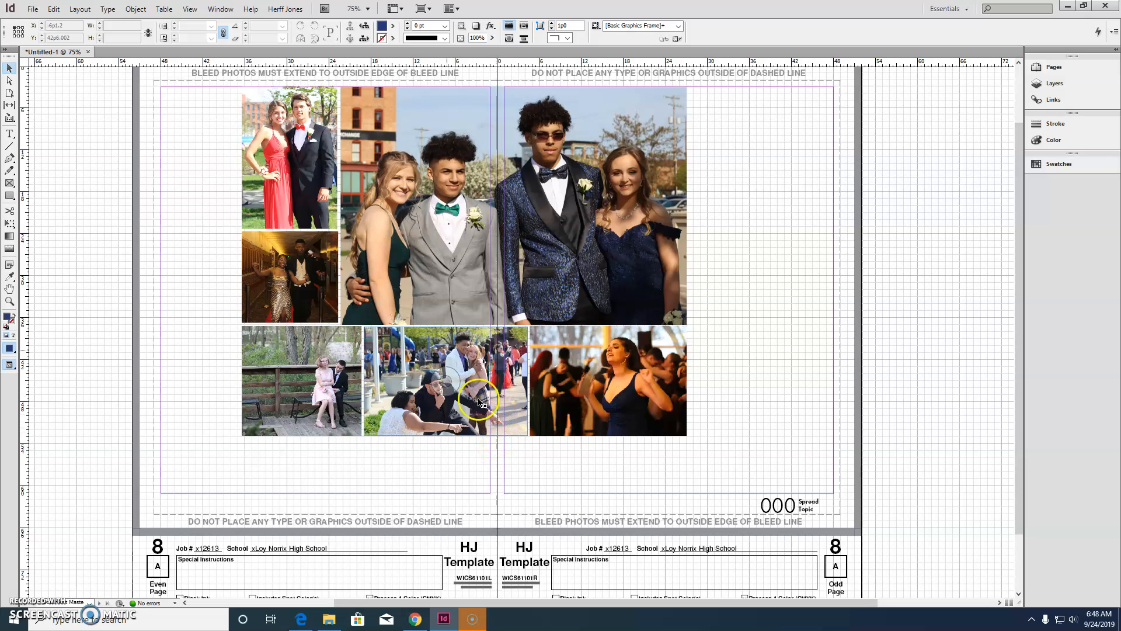
left_click(10, 80)
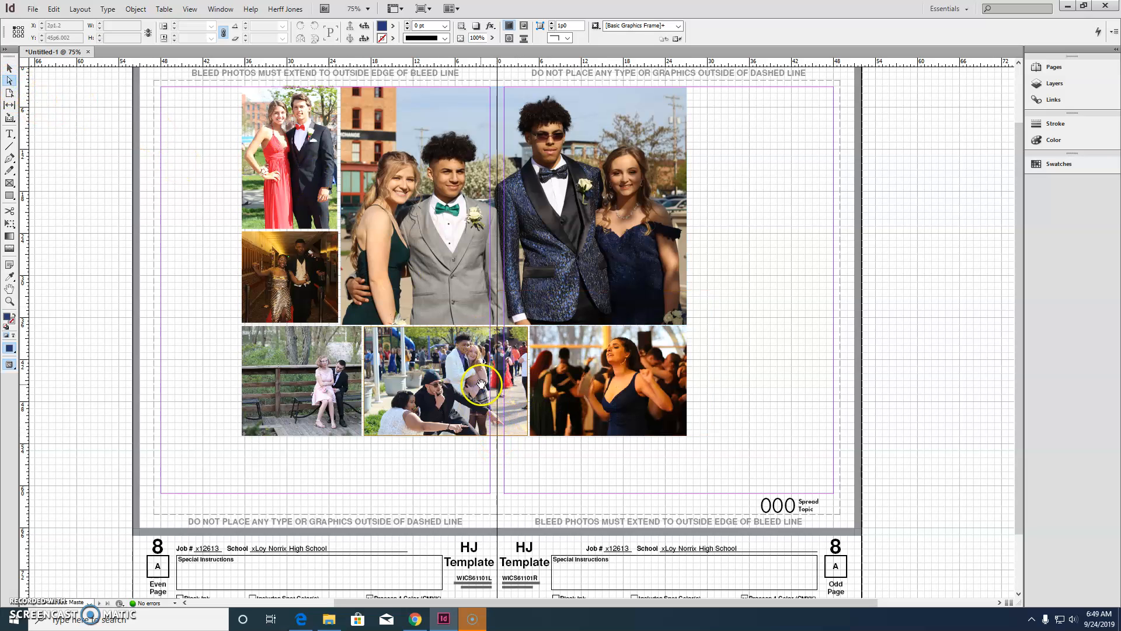
left_click(9, 68)
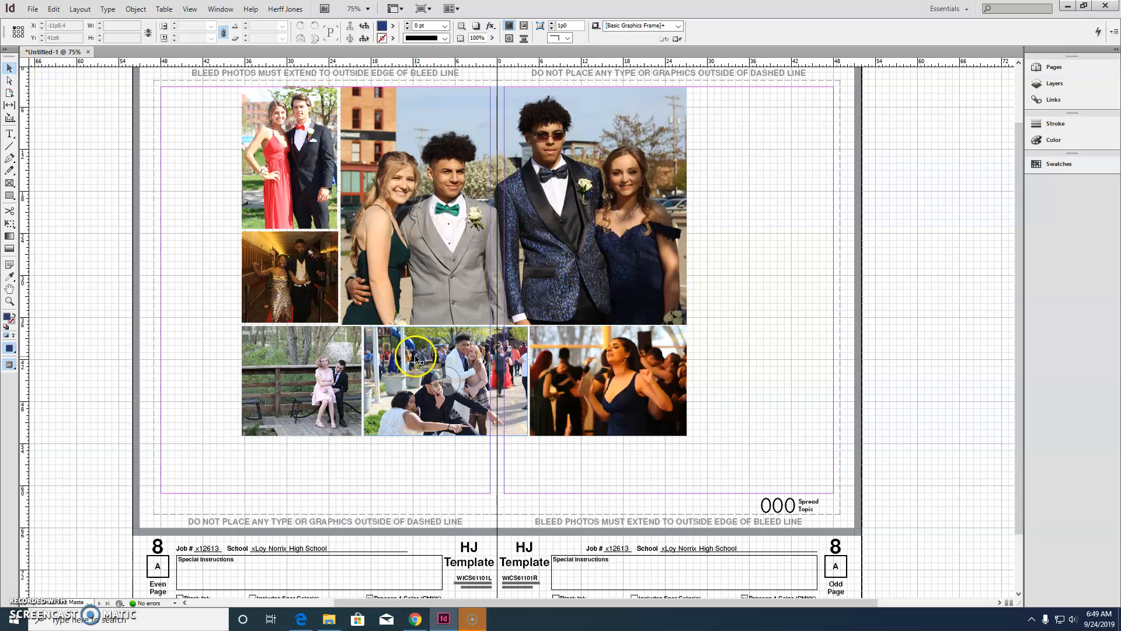
left_click(430, 450)
left_click(436, 383)
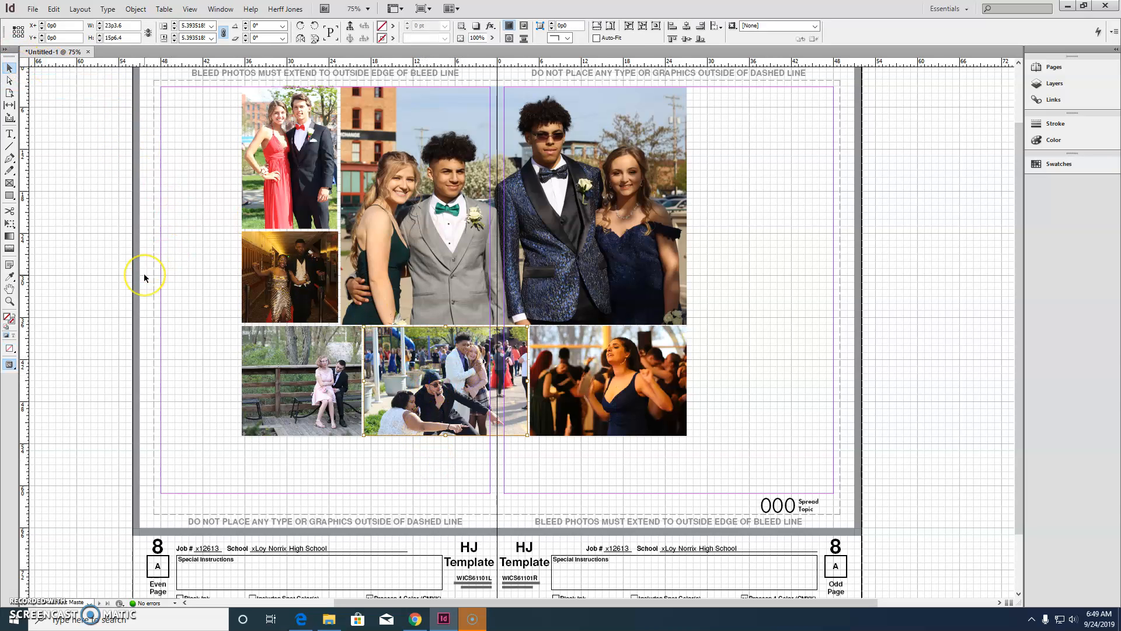
left_click(9, 81)
left_click(312, 231)
left_click_drag(450, 376, 449, 376)
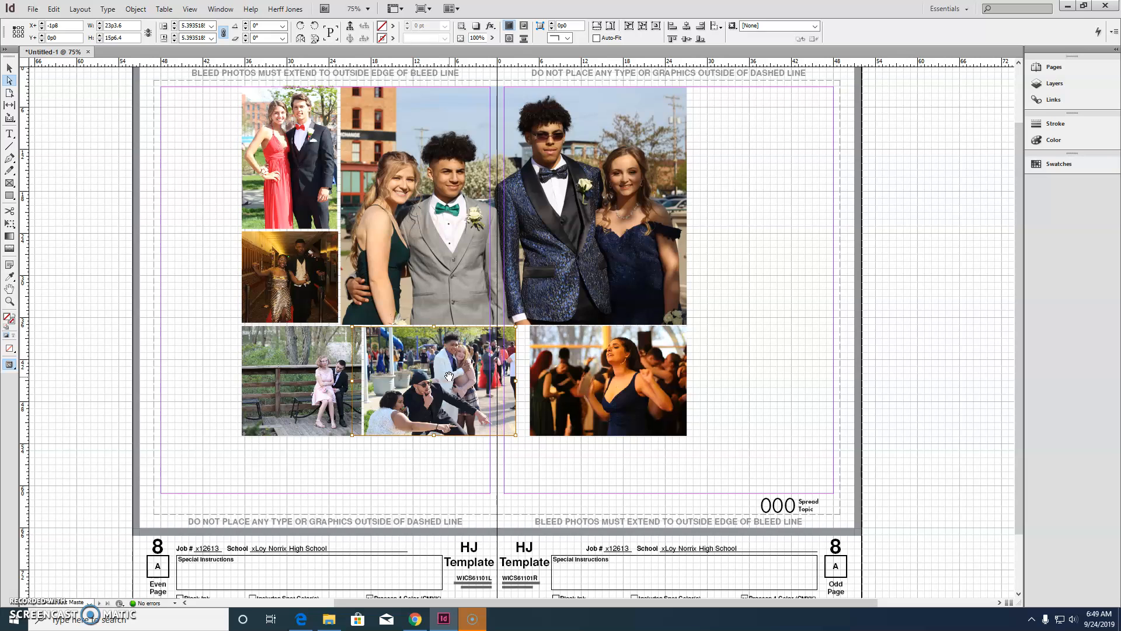
key("shift+Left")
Extend the left edge of the bottom-row dancing photo to 24p0 wide, closing the gap beside the middle photo.
left_click(9, 65)
left_click(604, 350)
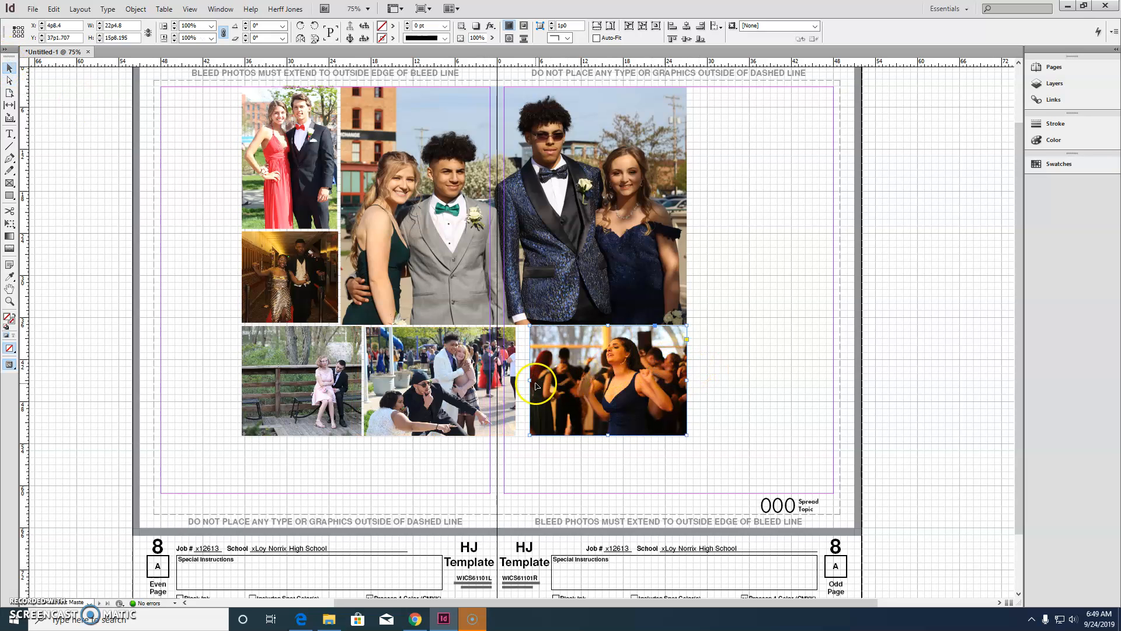
left_click_drag(530, 381, 518, 381)
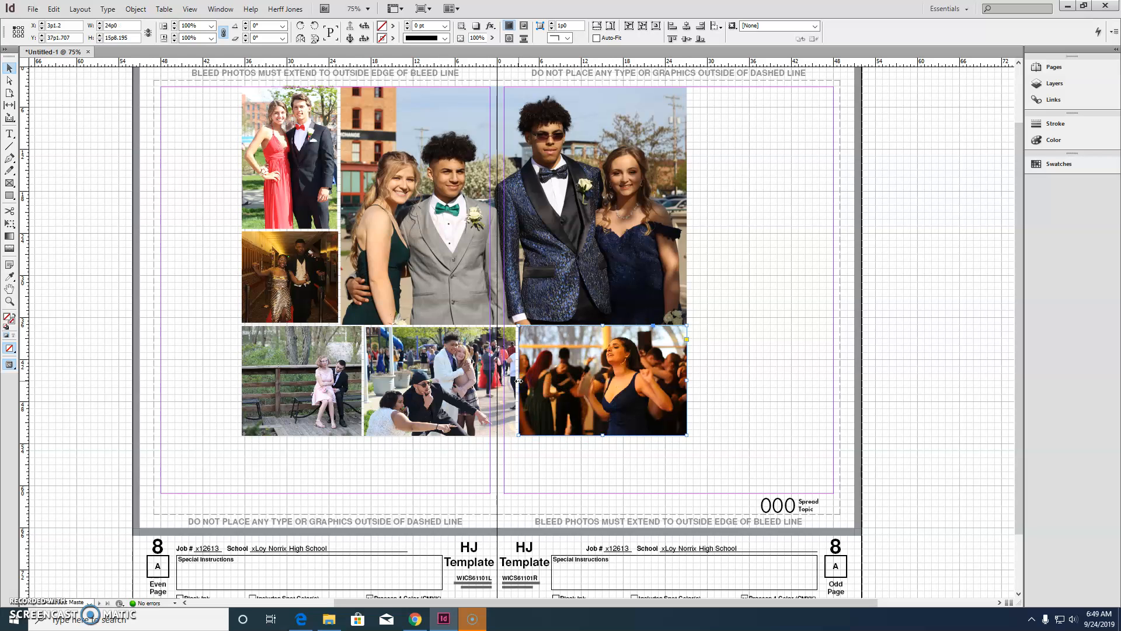
left_click(588, 472)
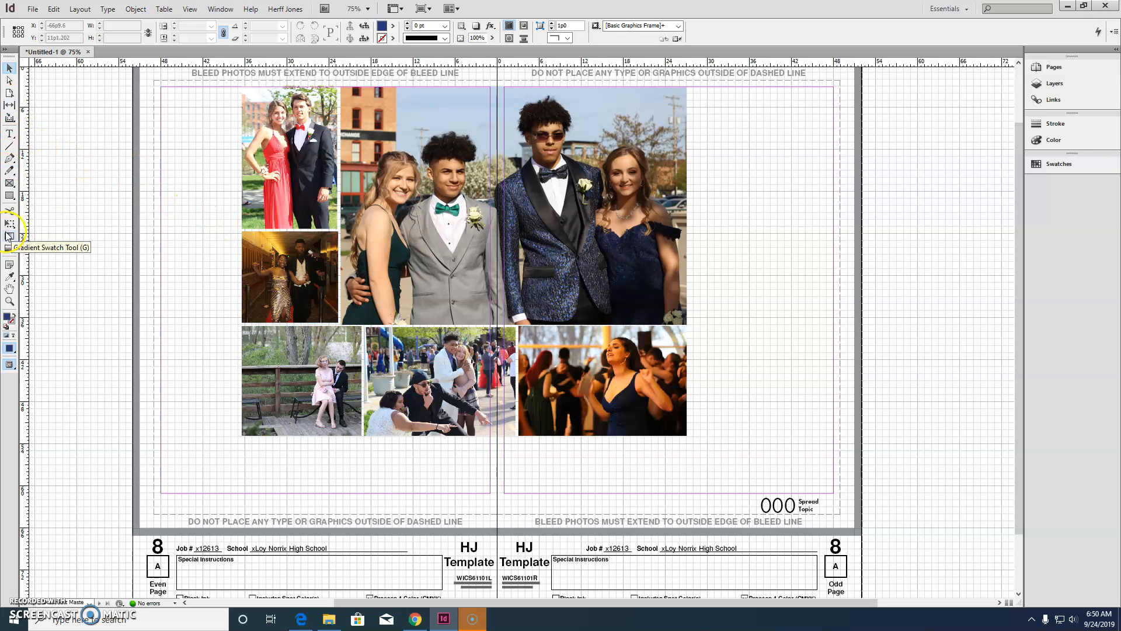
Draw a text frame about 21 by 30 picas beside the large photo and set its type to AHJ Function Regular, 9 pt.
left_click(9, 133)
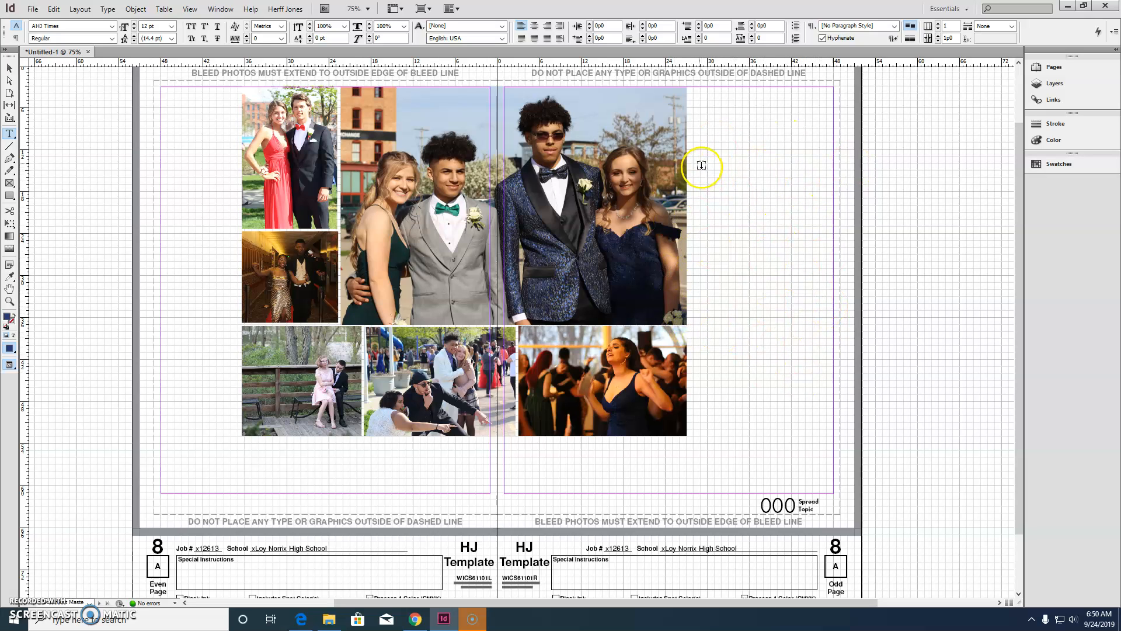
left_click_drag(690, 153, 836, 361)
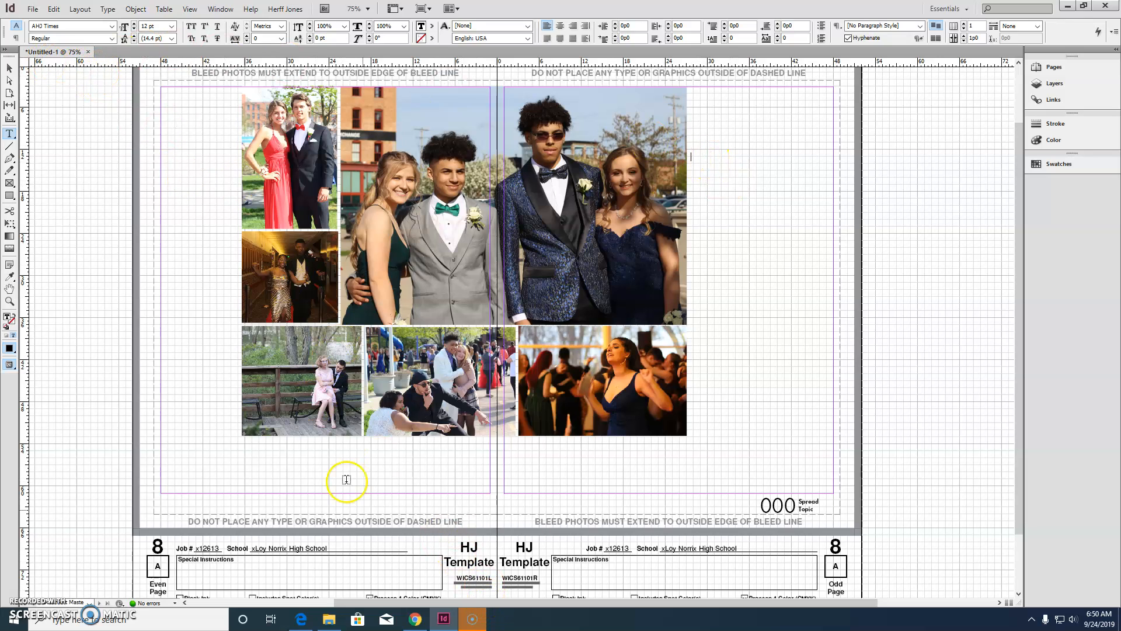
left_click_drag(380, 605, 235, 605)
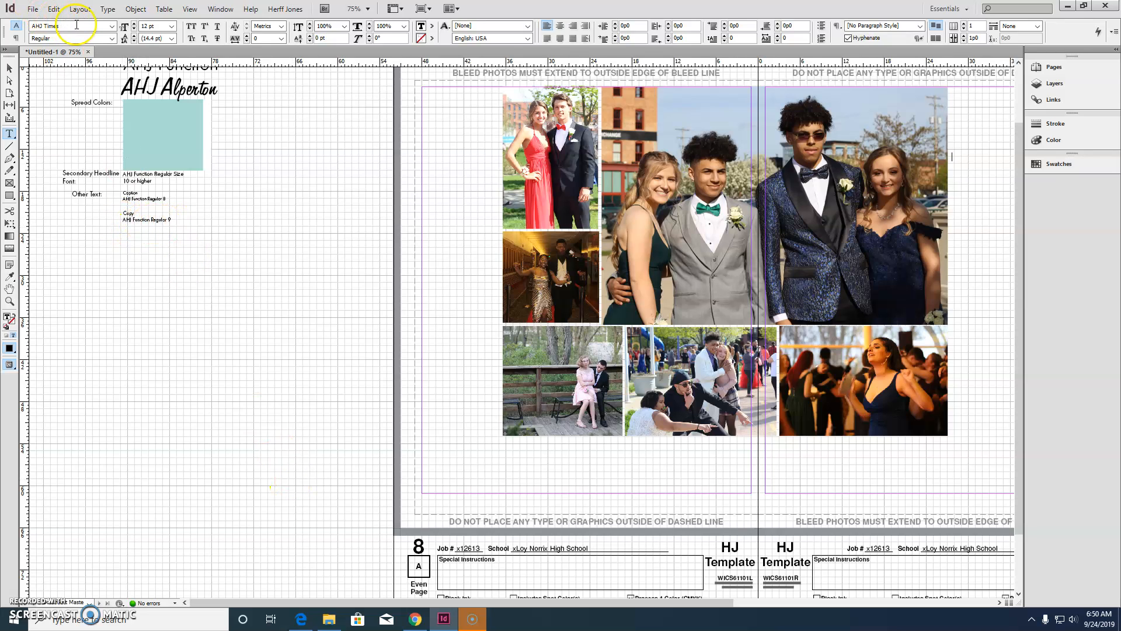
left_click(111, 26)
scroll(119, 51, "down", 3)
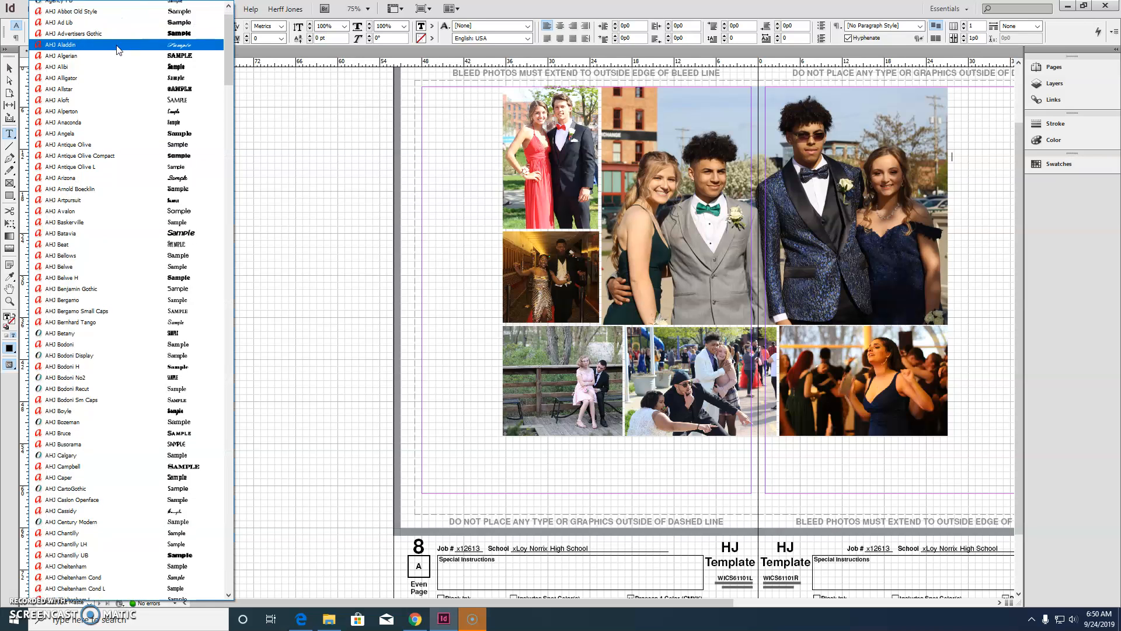
scroll(119, 50, "up", 1)
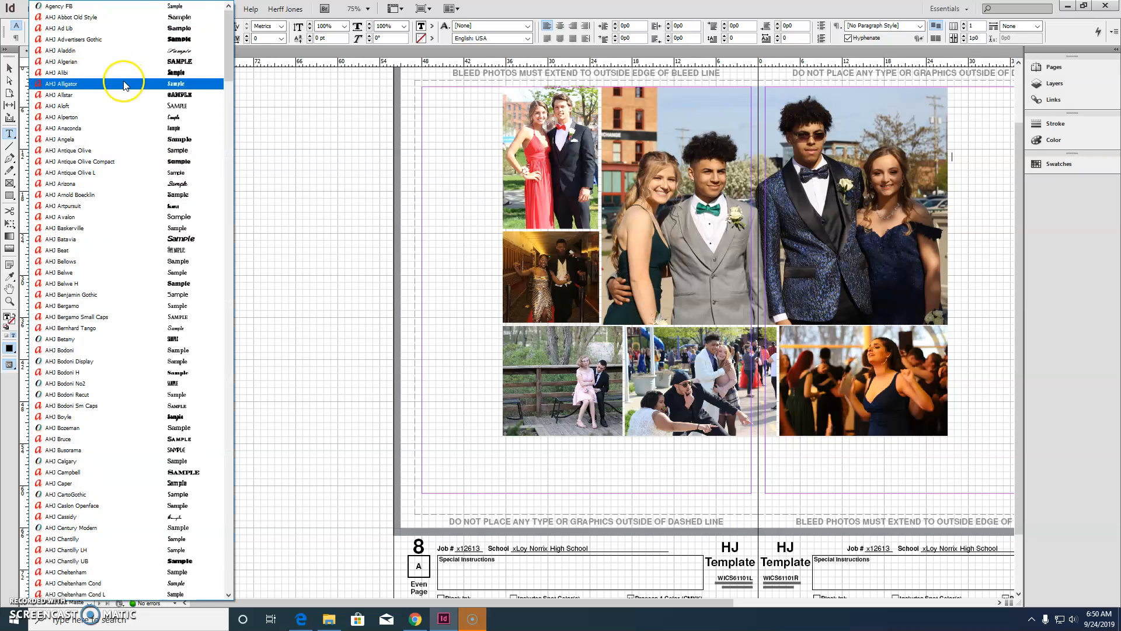
left_click(256, 81)
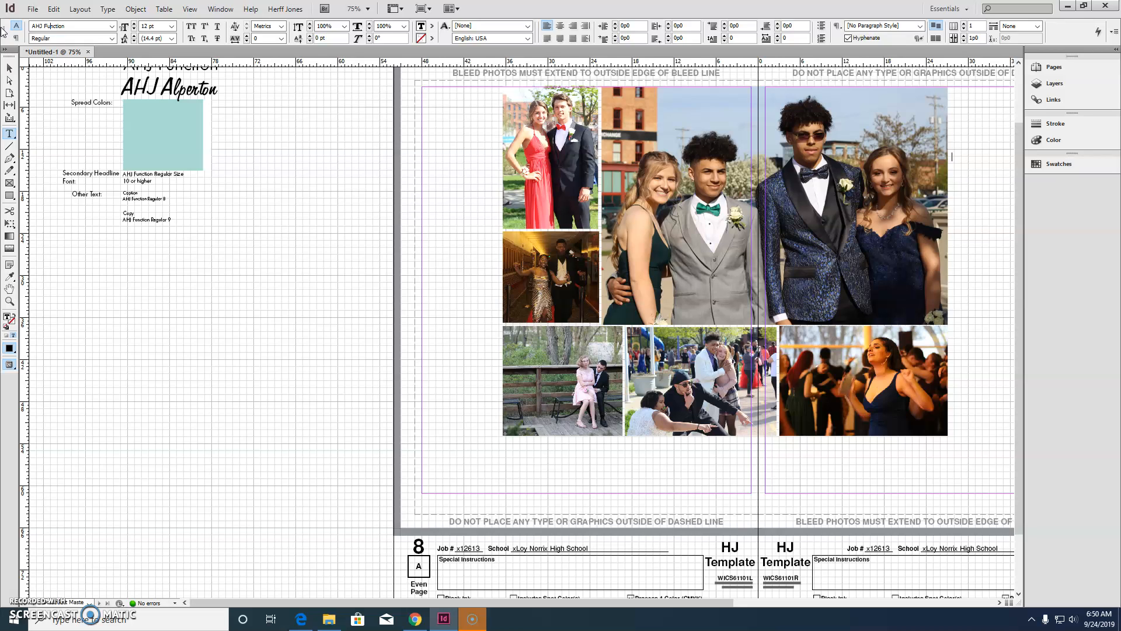
left_click(112, 39)
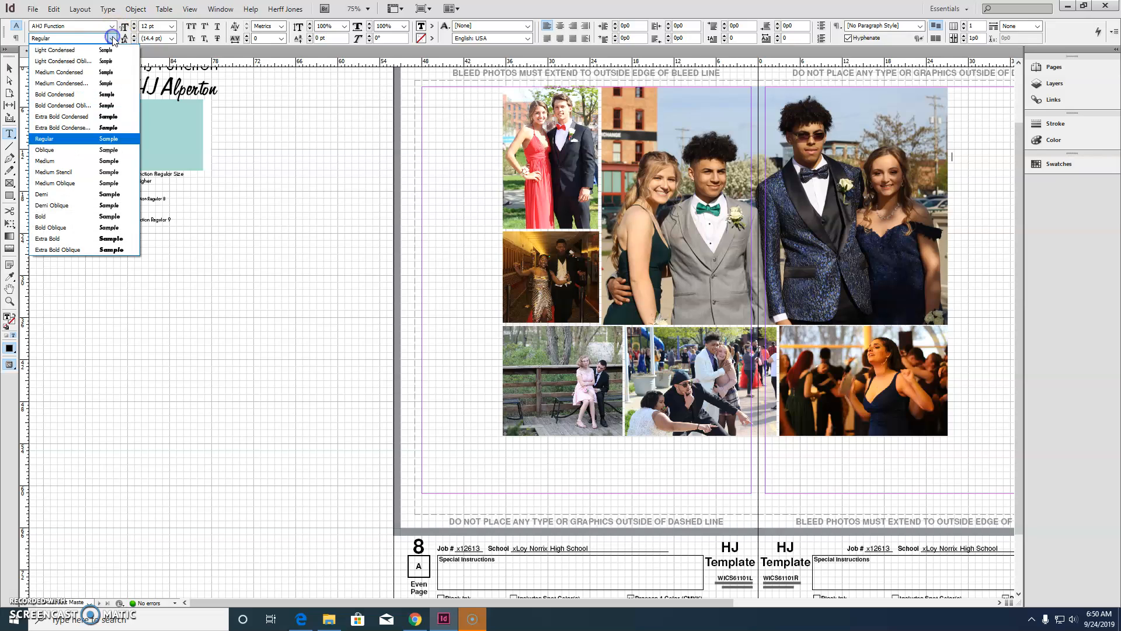
left_click(79, 140)
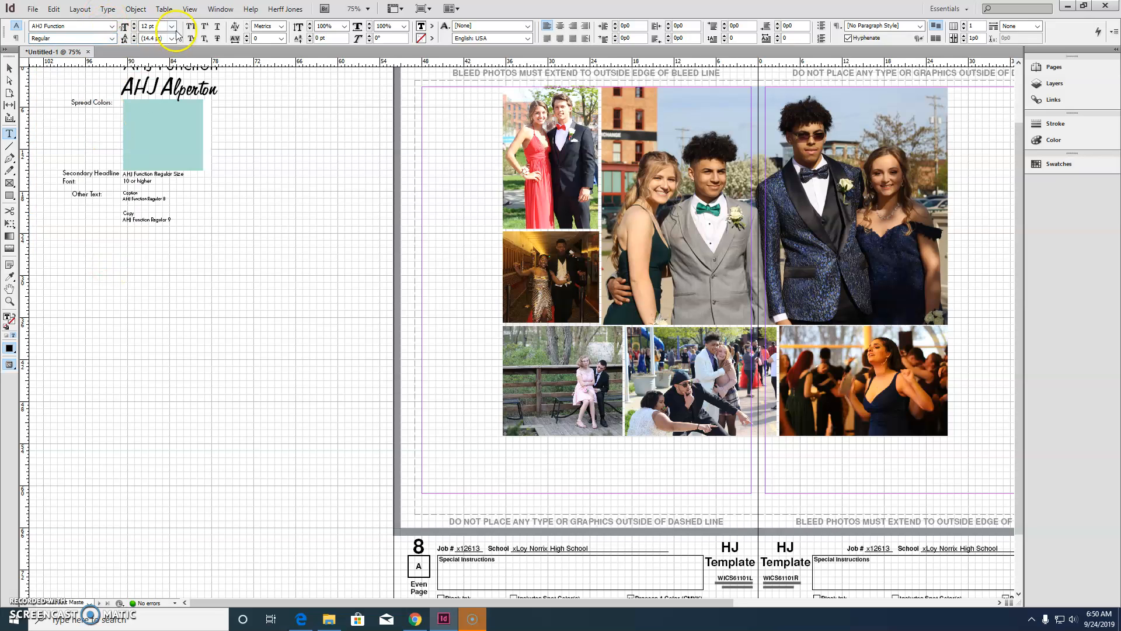
left_click(172, 27)
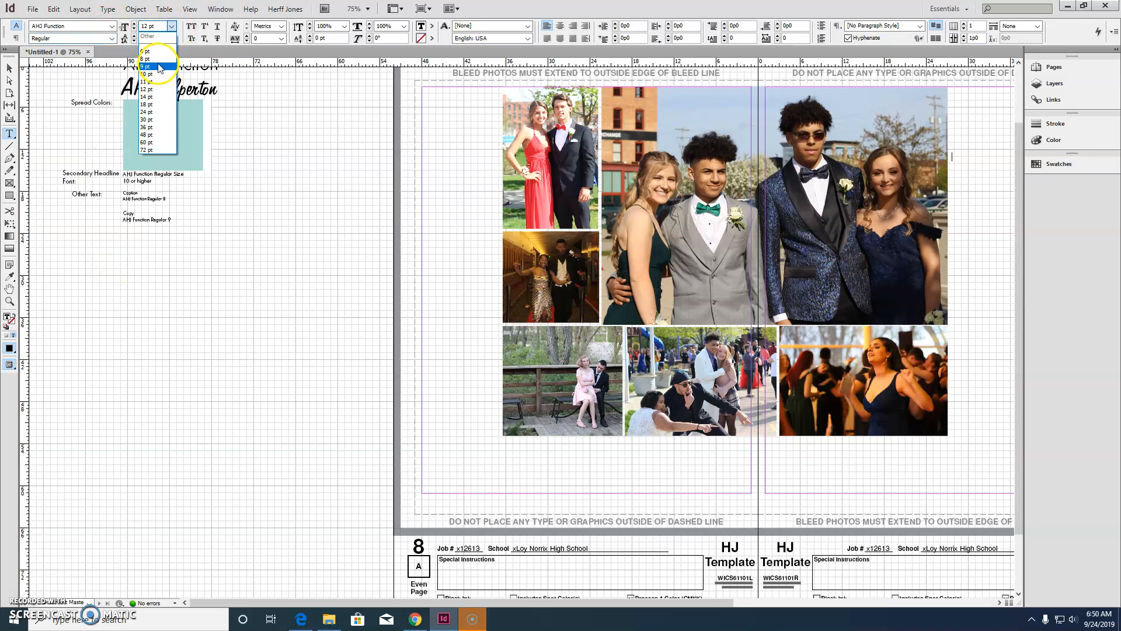
left_click(145, 66)
Fill the new text frame beside the large photo with placeholder text.
left_click_drag(453, 603, 549, 602)
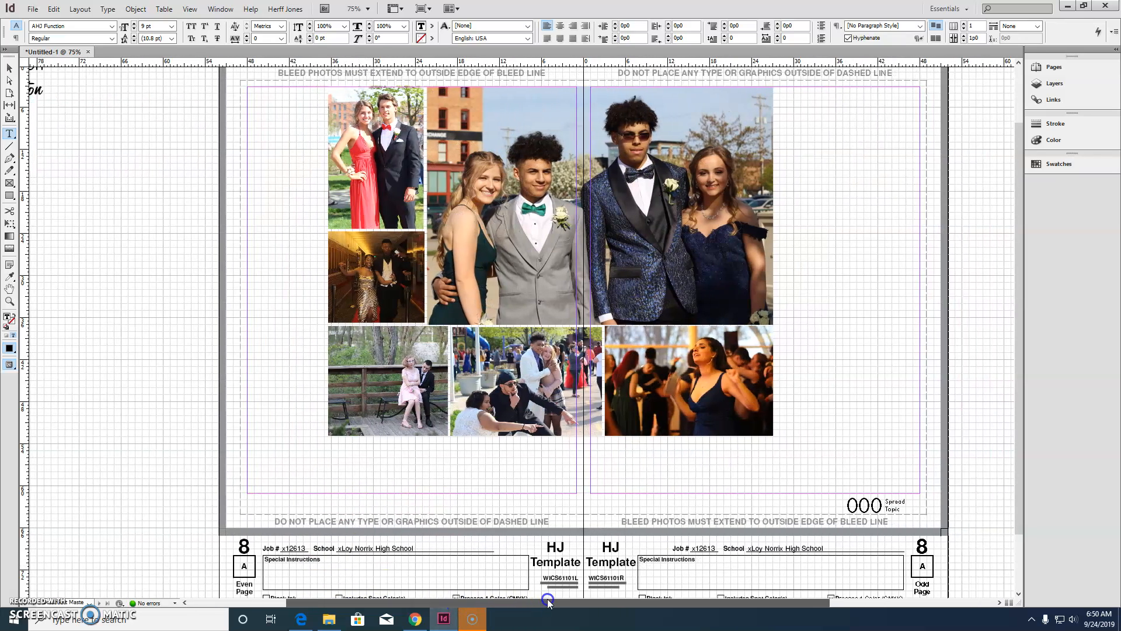
left_click(107, 9)
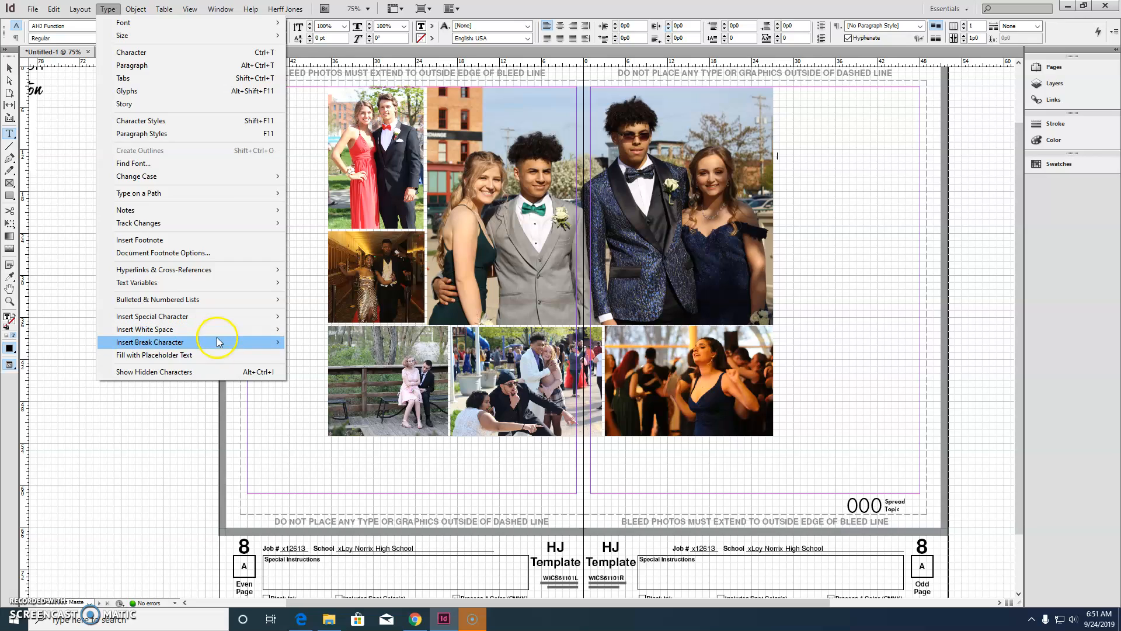
left_click(224, 354)
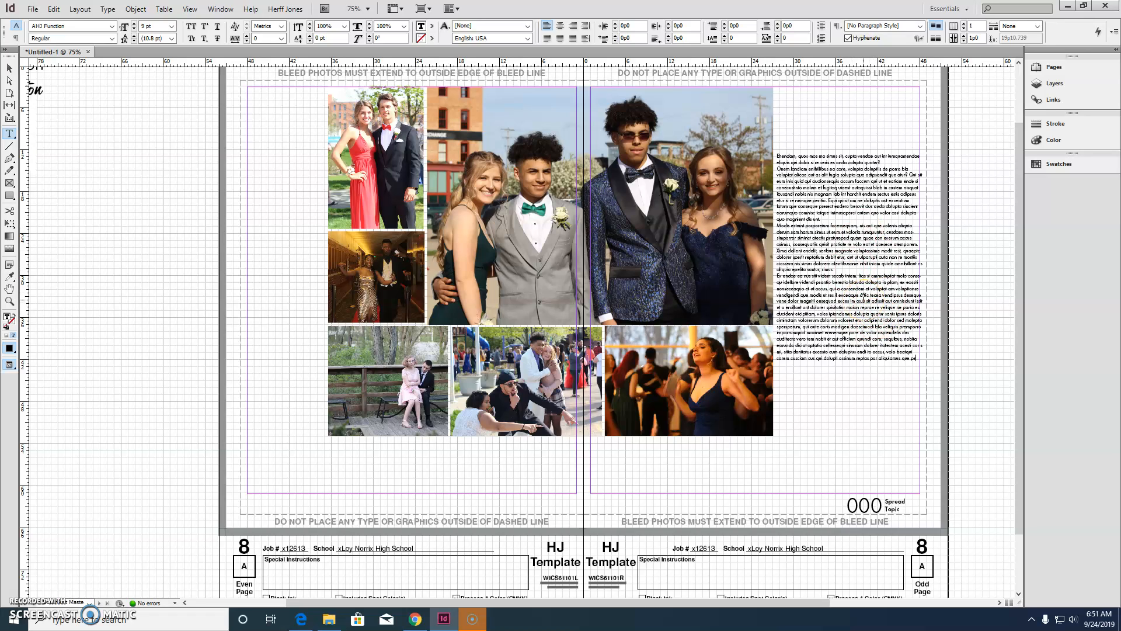
Divide the body text frame into two columns with a 0p5 gutter.
left_click(9, 69)
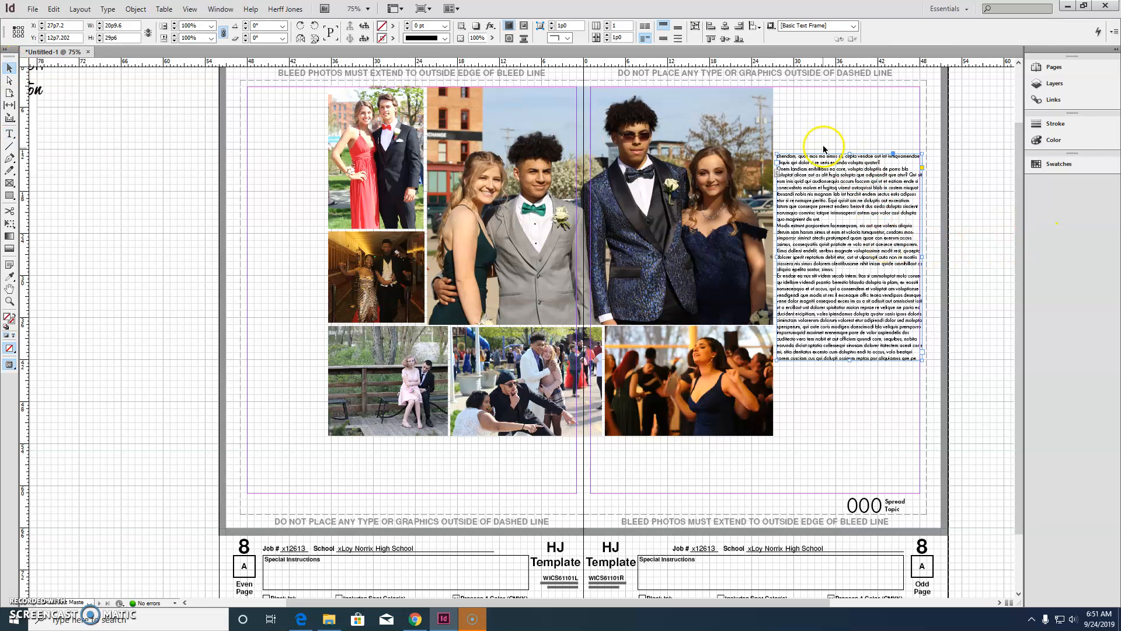
left_click(607, 23)
left_click(605, 40)
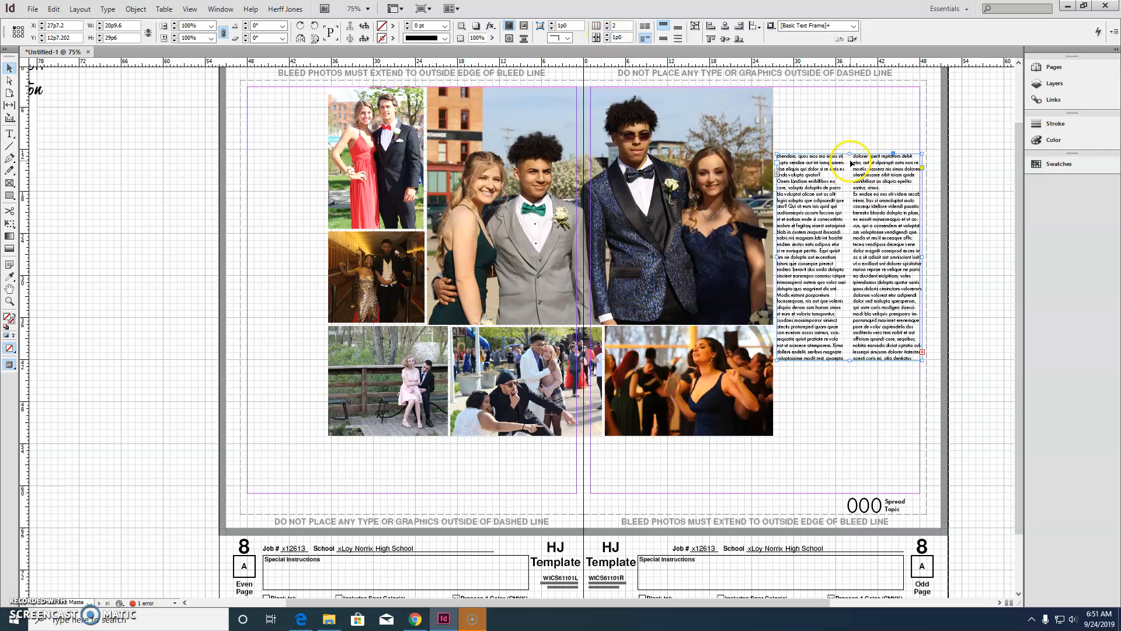
left_click(605, 40)
left_click(605, 41)
left_click(605, 41)
left_click(605, 41)
left_click(605, 40)
left_click(605, 41)
left_click(605, 41)
Pull the body text frame's right edge in to the page margin, making the frame 20p4.8 wide.
left_click(941, 155)
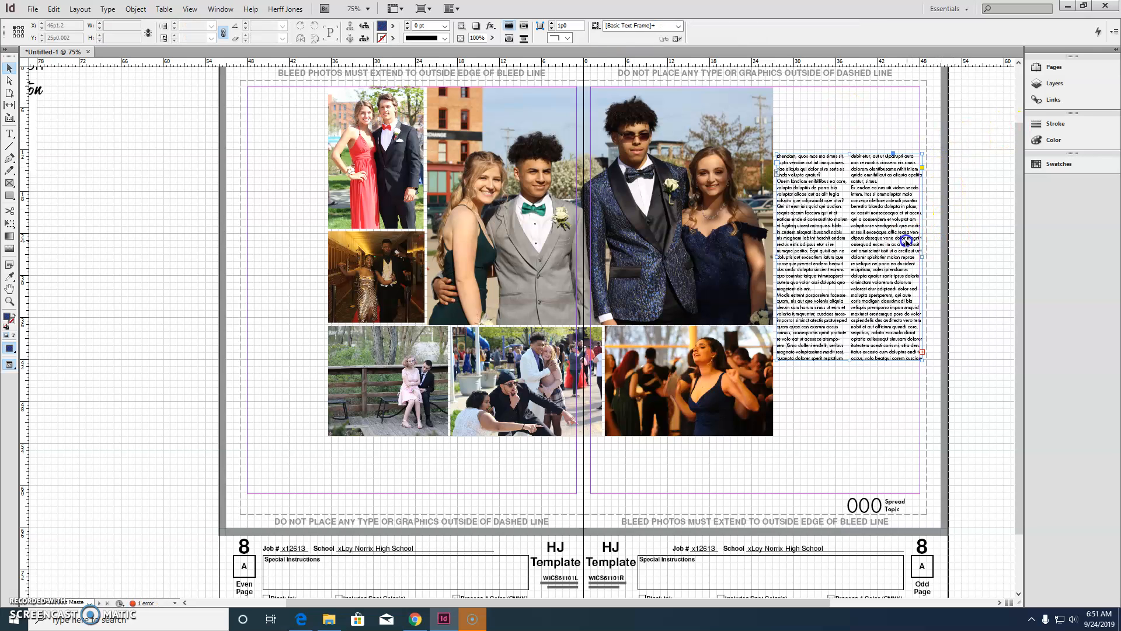
left_click_drag(921, 257, 921, 257)
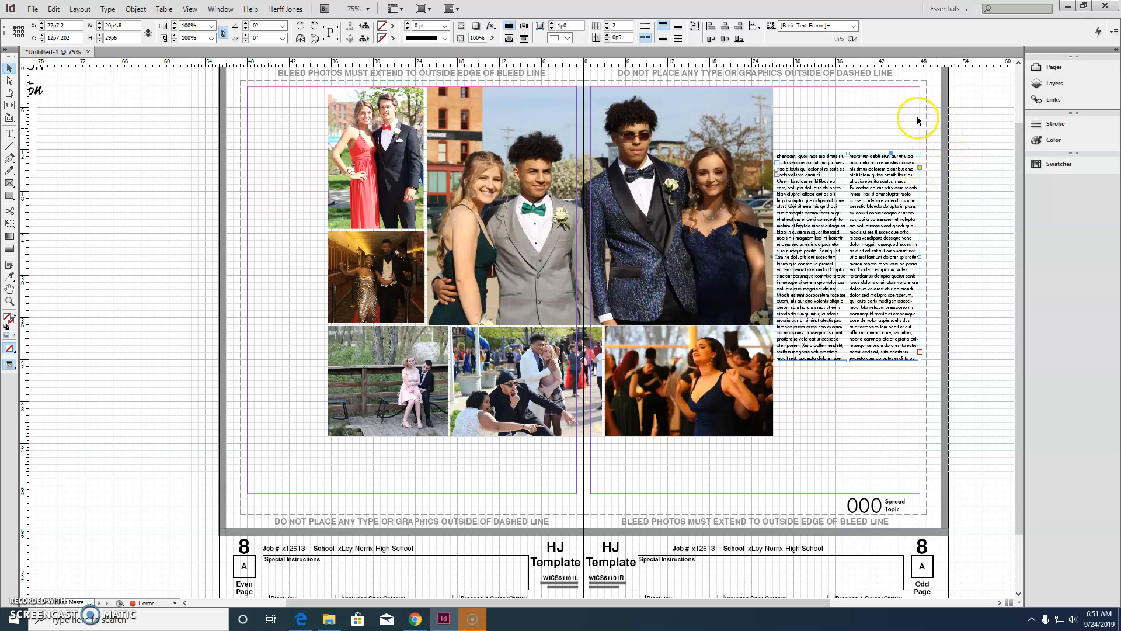
left_click(946, 255)
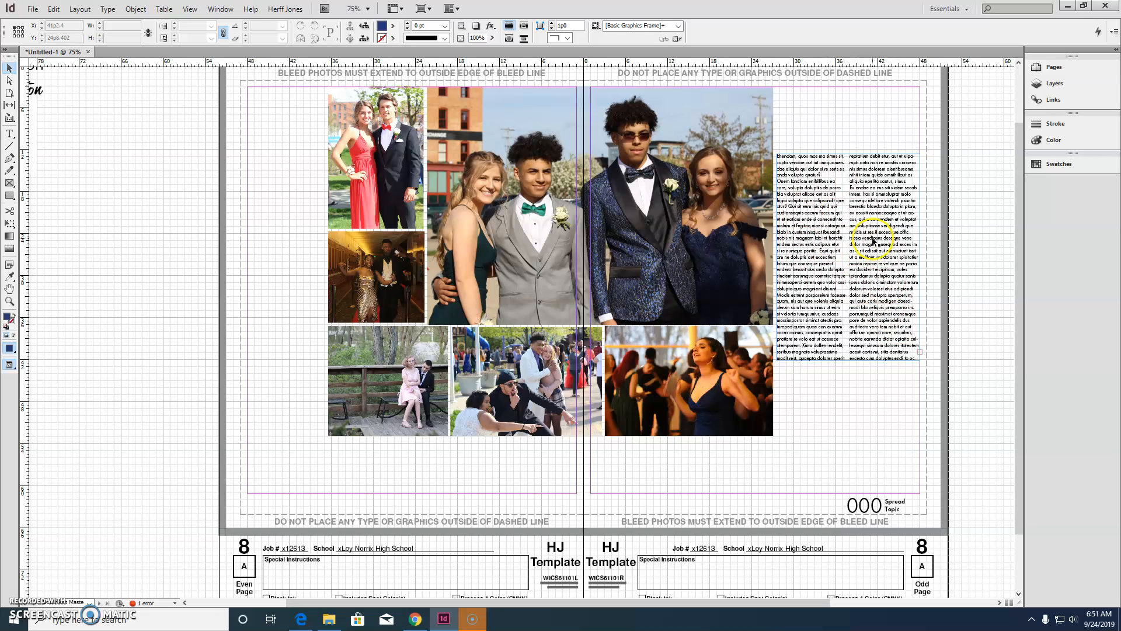
Check the headline font guide on the pasteboard and add a text frame above the body copy reading "Prom is great".
left_click_drag(629, 602, 540, 602)
scroll(469, 339, "up", 3)
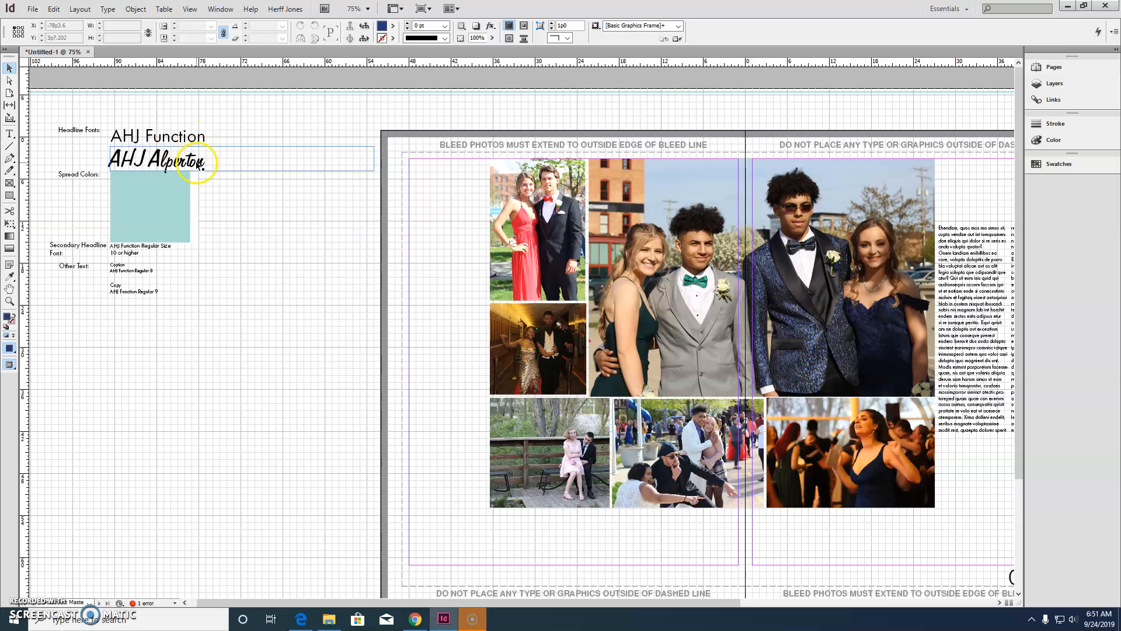
left_click(175, 163)
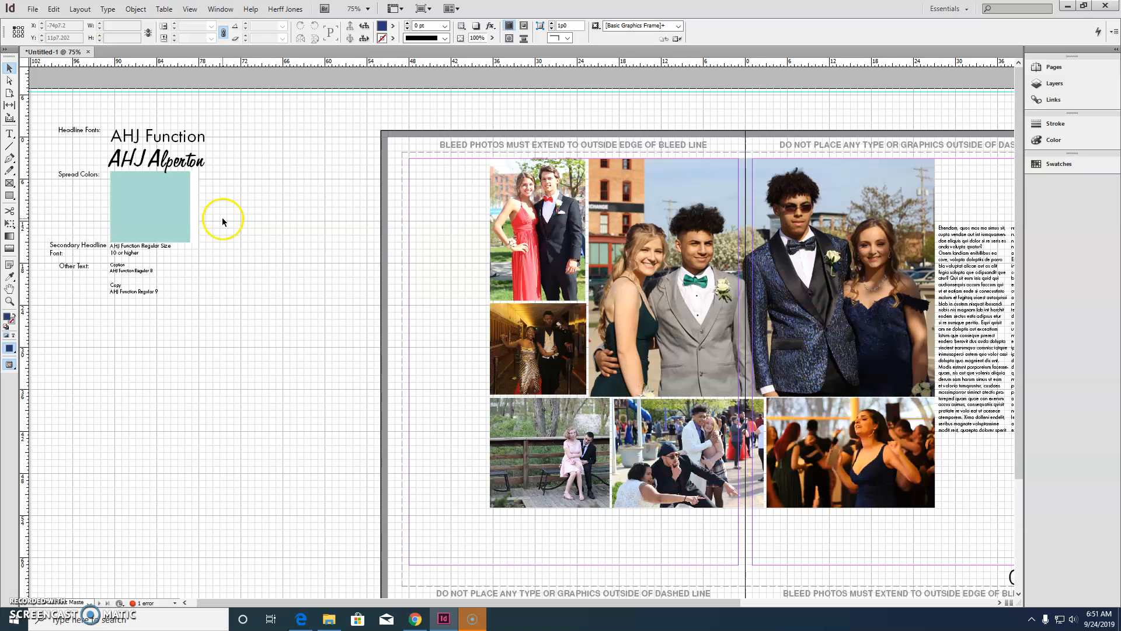
left_click_drag(442, 604, 605, 602)
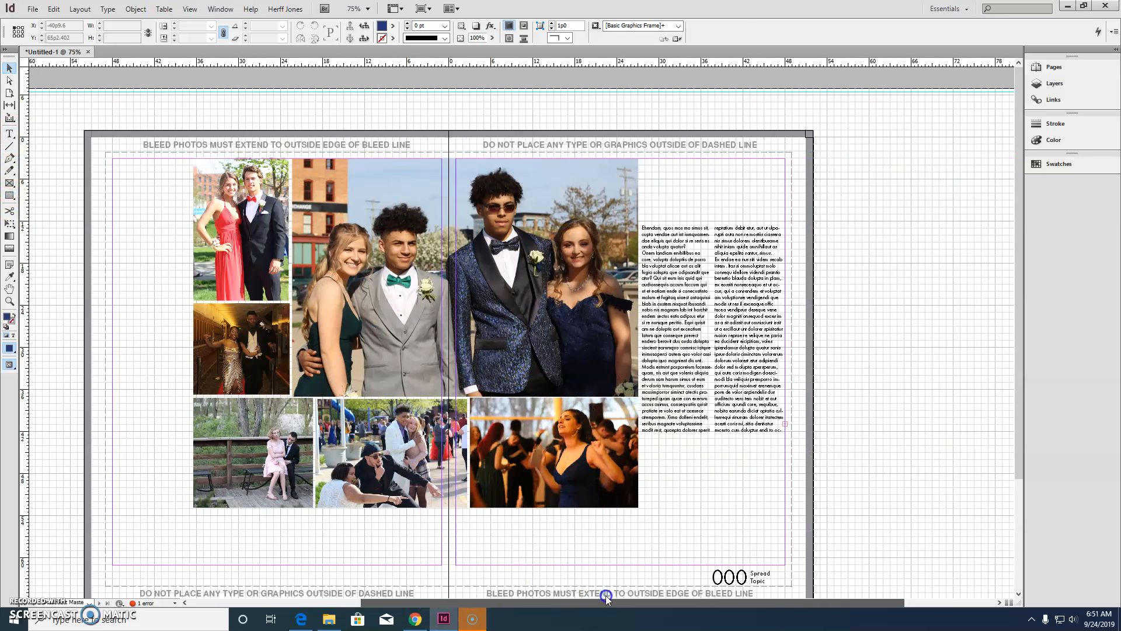
left_click(9, 133)
left_click_drag(650, 165, 808, 219)
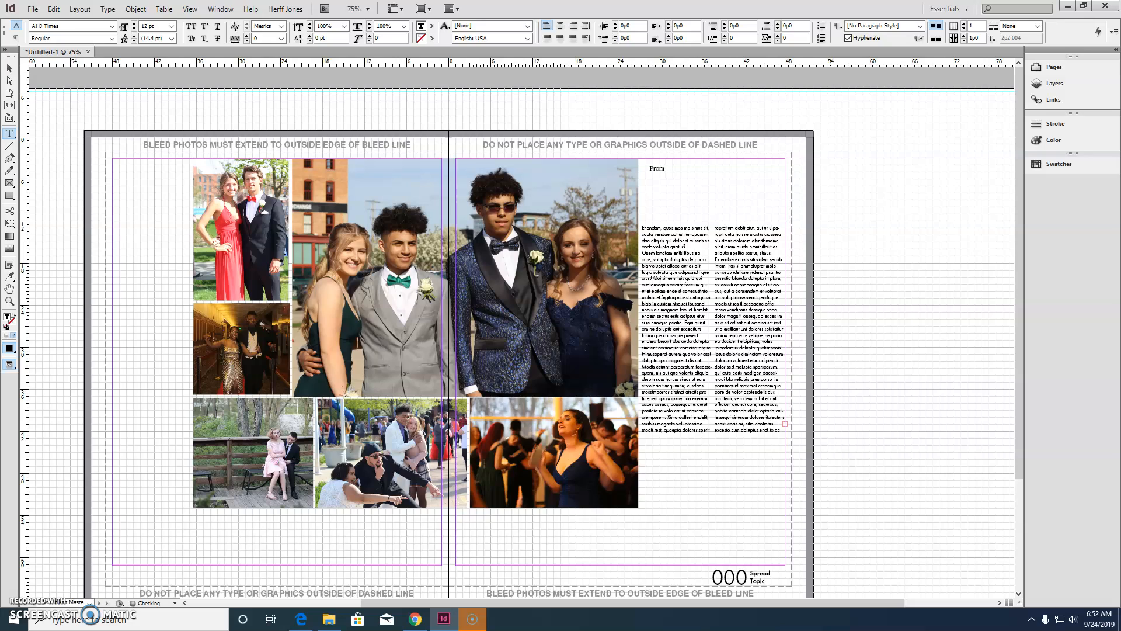
left_click(671, 169)
Format the "Prom is great" headline in AHJ Function Bold at 36 pt.
left_click_drag(689, 169, 639, 168)
left_click(30, 26)
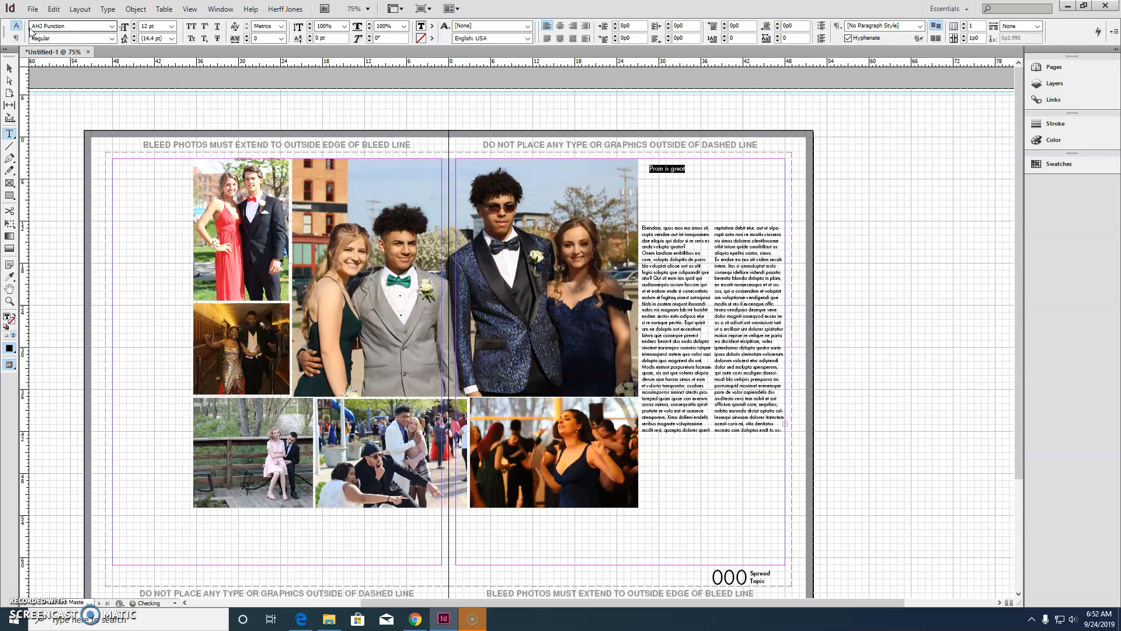
left_click(111, 38)
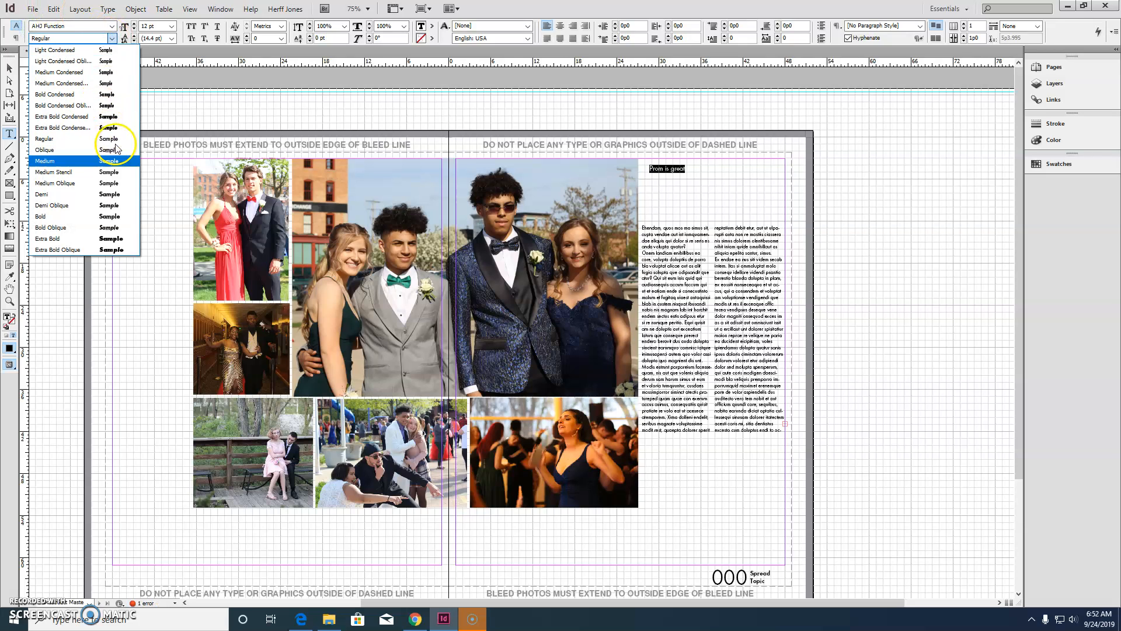
left_click(106, 218)
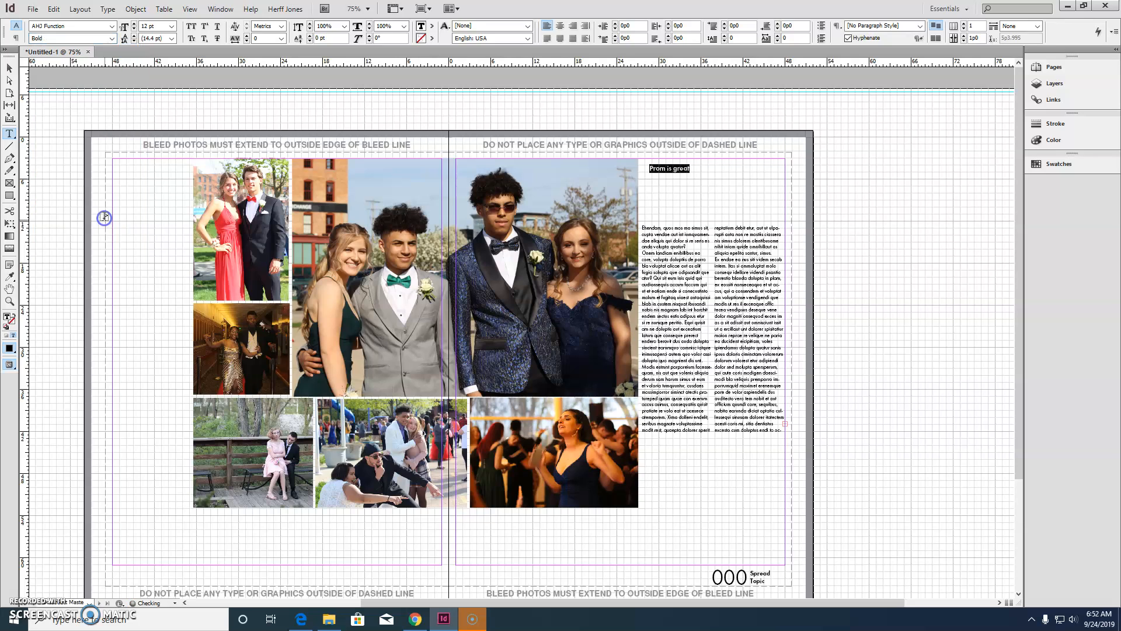
left_click(173, 27)
left_click(155, 124)
Move the headline frame up to the top margin and align it with the left edge of the body copy.
left_click(10, 68)
left_click(395, 132)
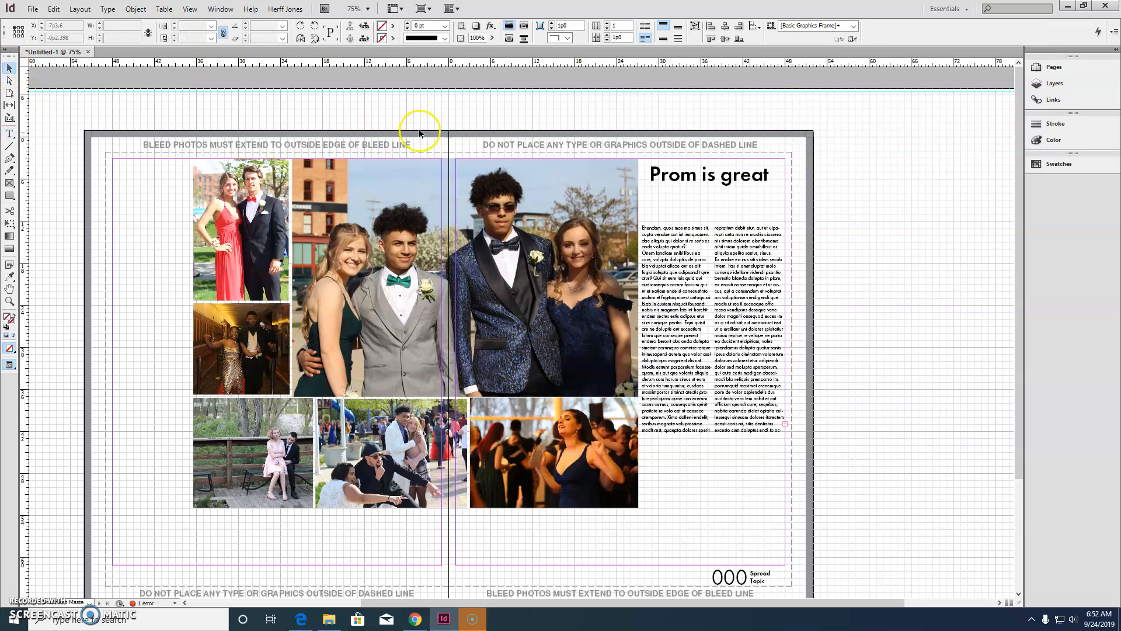
left_click_drag(759, 179, 751, 172)
Copy the words "is great" from the "Prom is great" headline.
key("t")
left_click(781, 169)
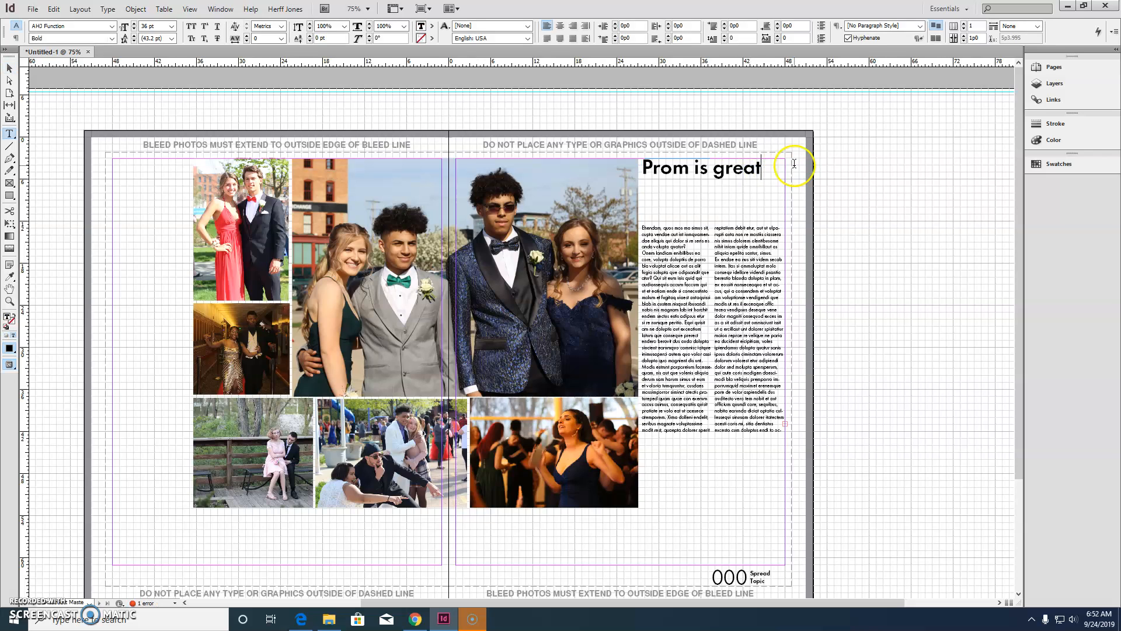
left_click_drag(771, 166, 704, 166)
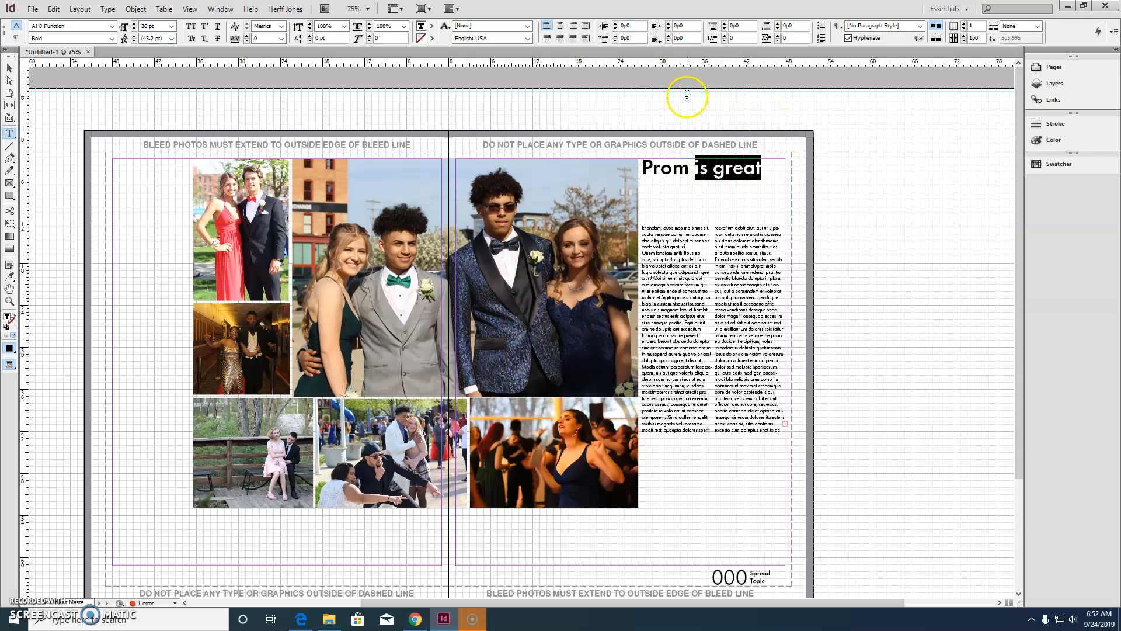
left_click(765, 165)
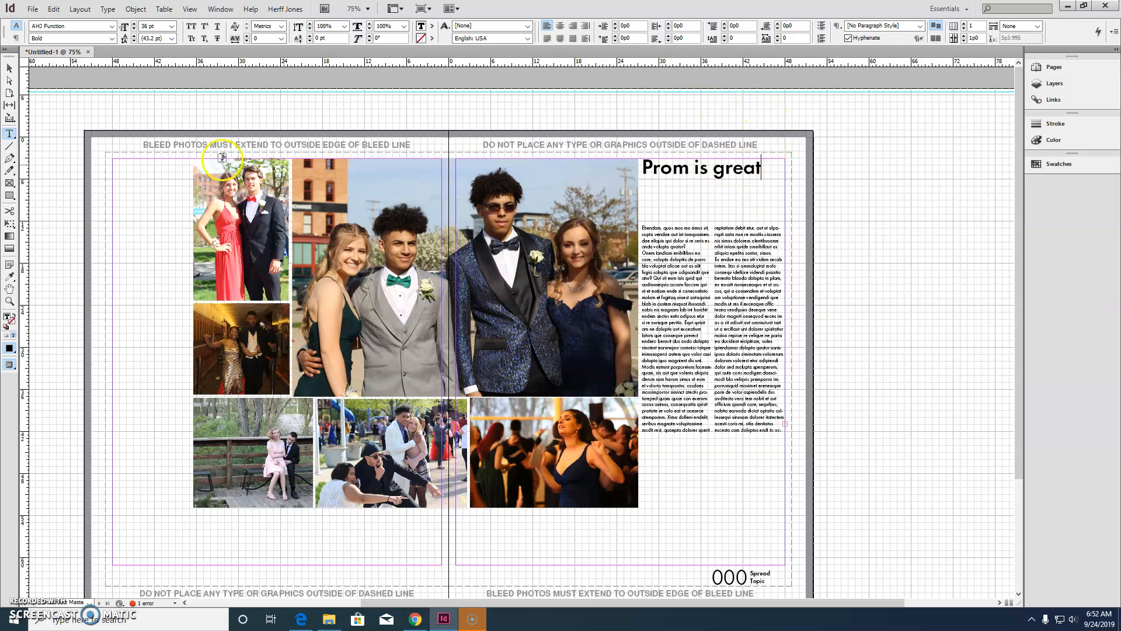
left_click_drag(768, 169, 701, 169)
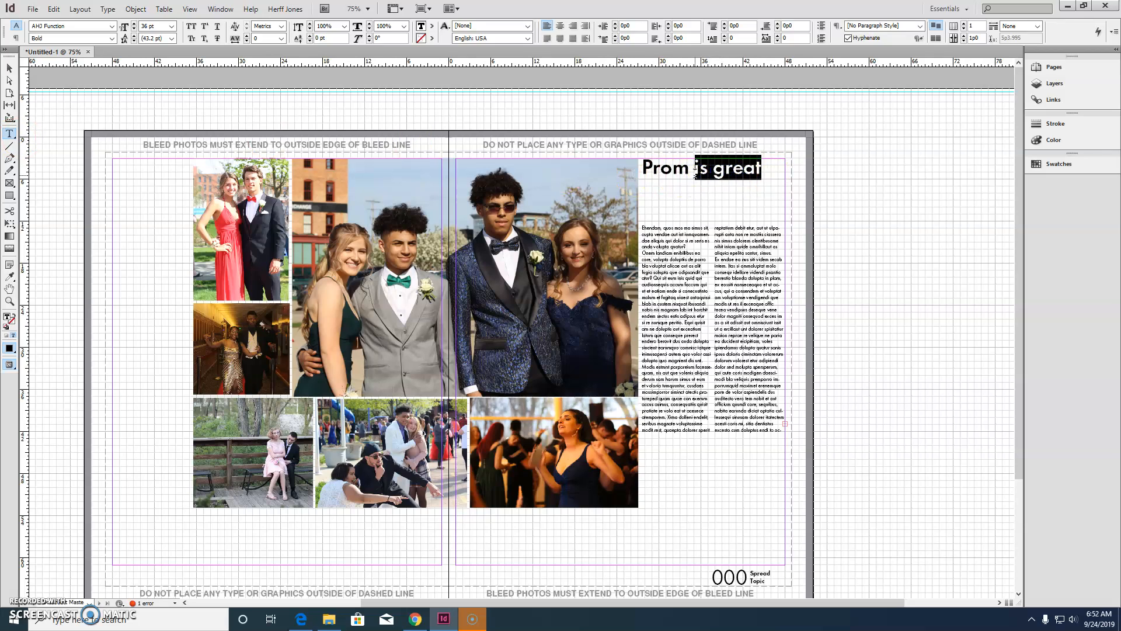
right_click(720, 175)
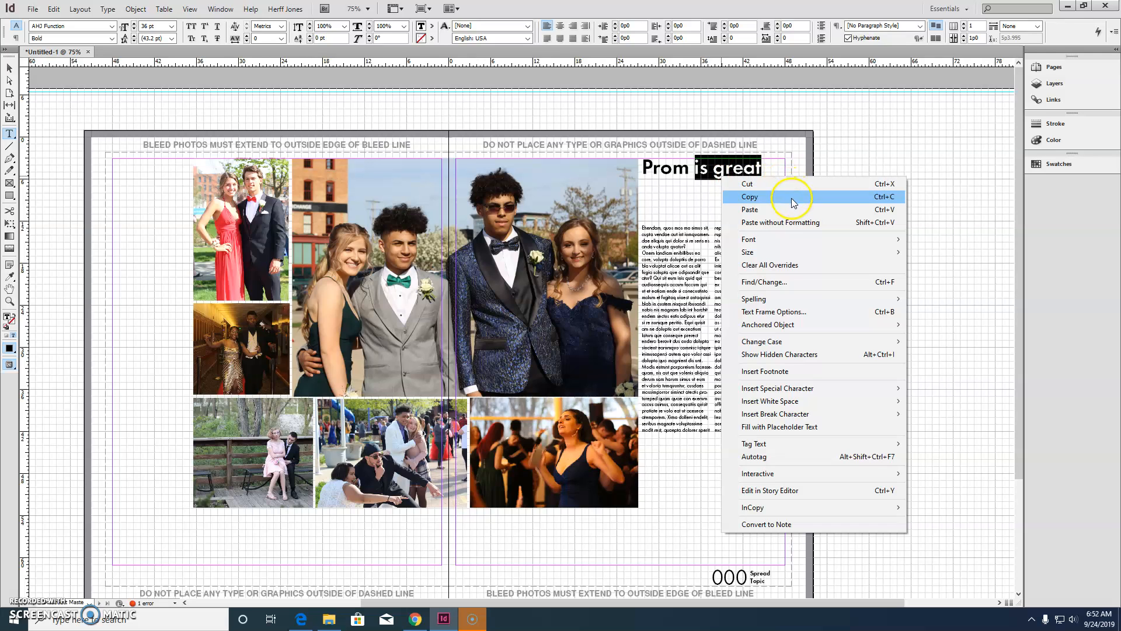
left_click(769, 165)
left_click_drag(752, 168, 696, 171)
key("ctrl+c")
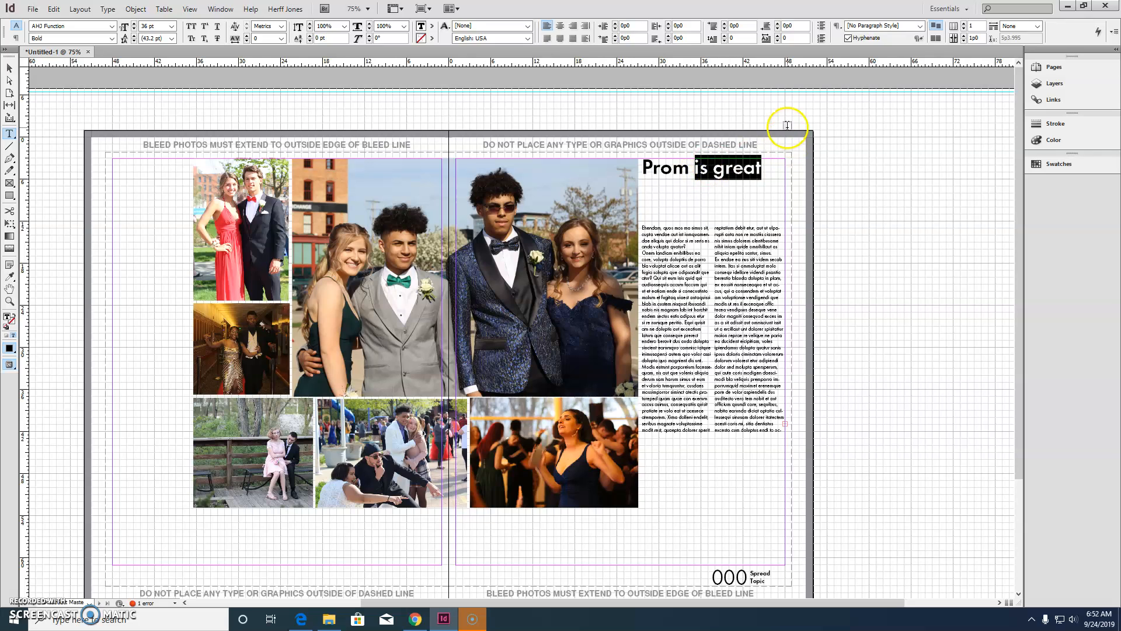
Paste "is great" into its own text frame on the pasteboard above the spread and delete those words from the original headline.
left_click_drag(793, 99, 828, 108)
right_click(827, 108)
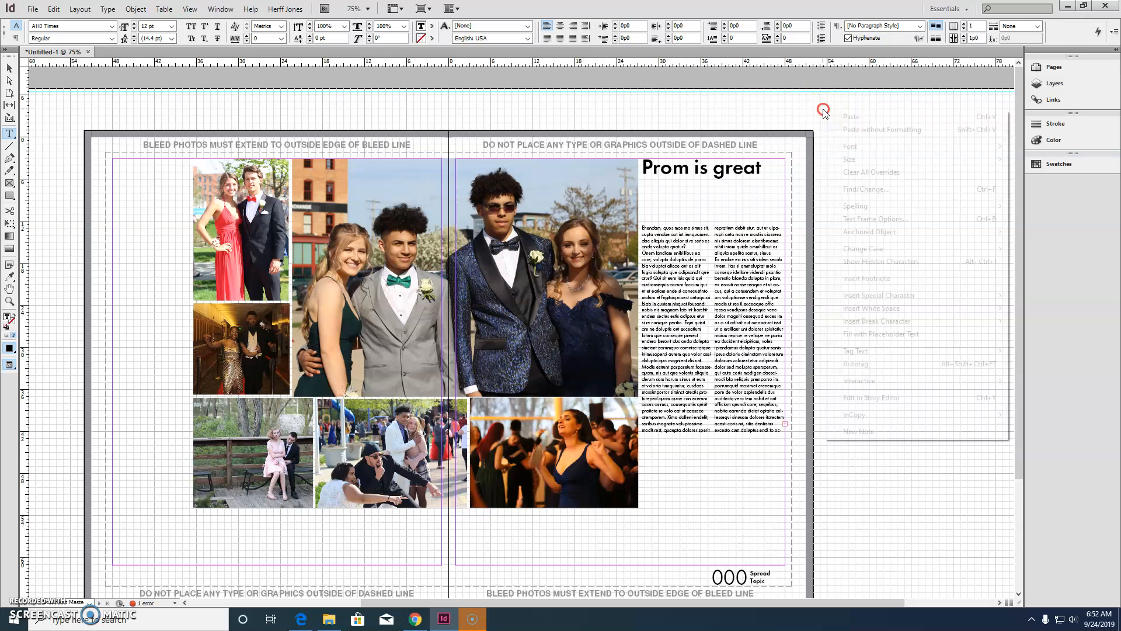
left_click(906, 118)
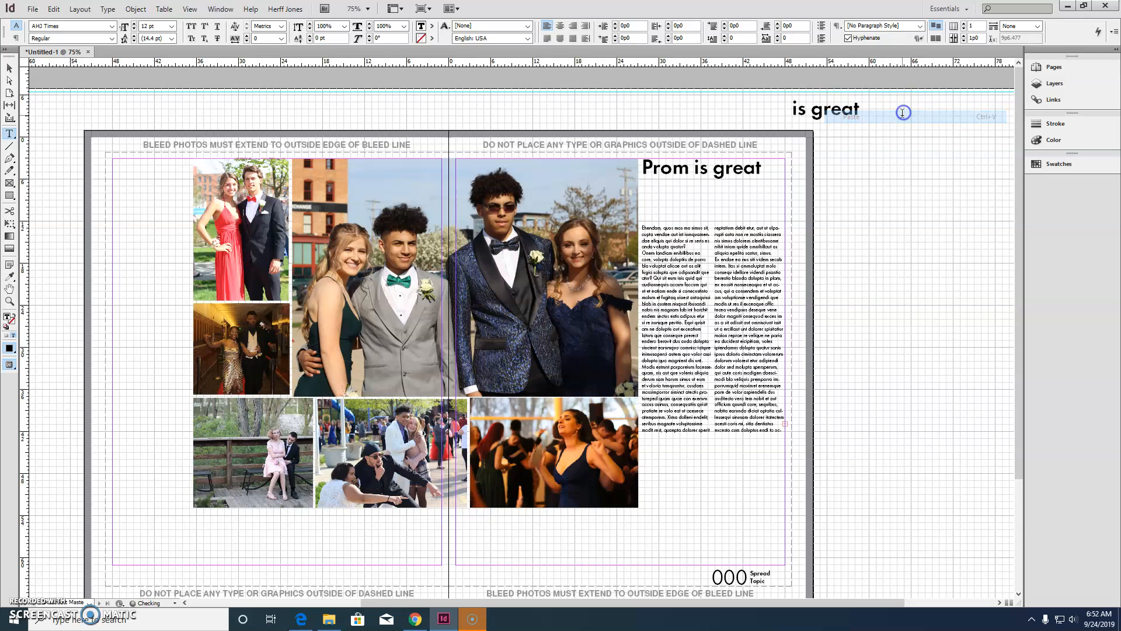
left_click_drag(765, 168, 691, 169)
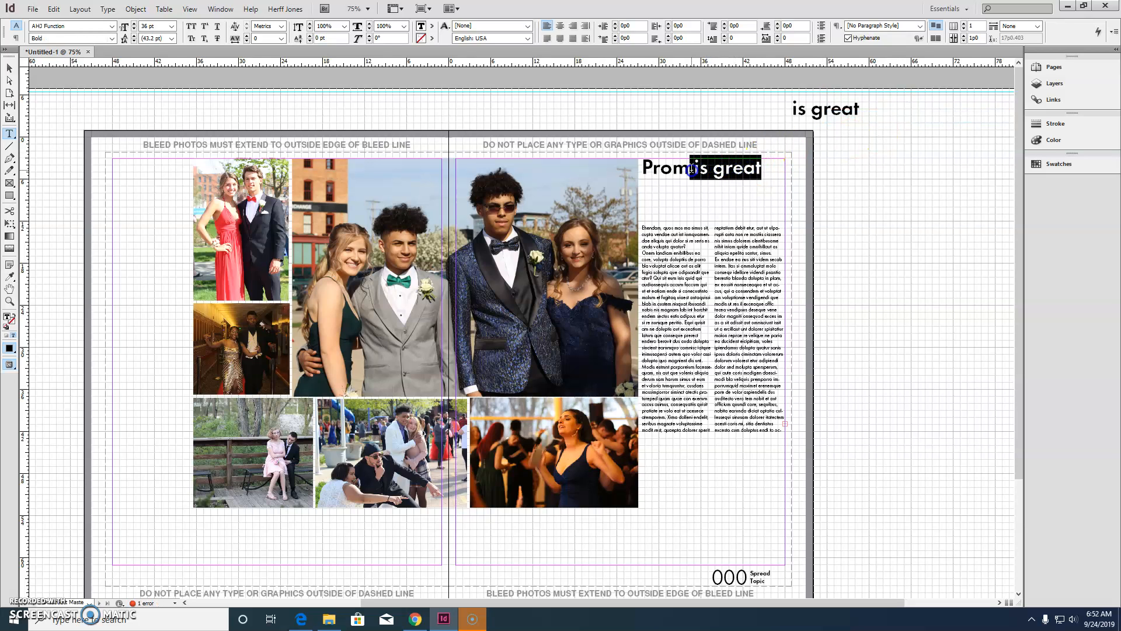
key("BackSpace")
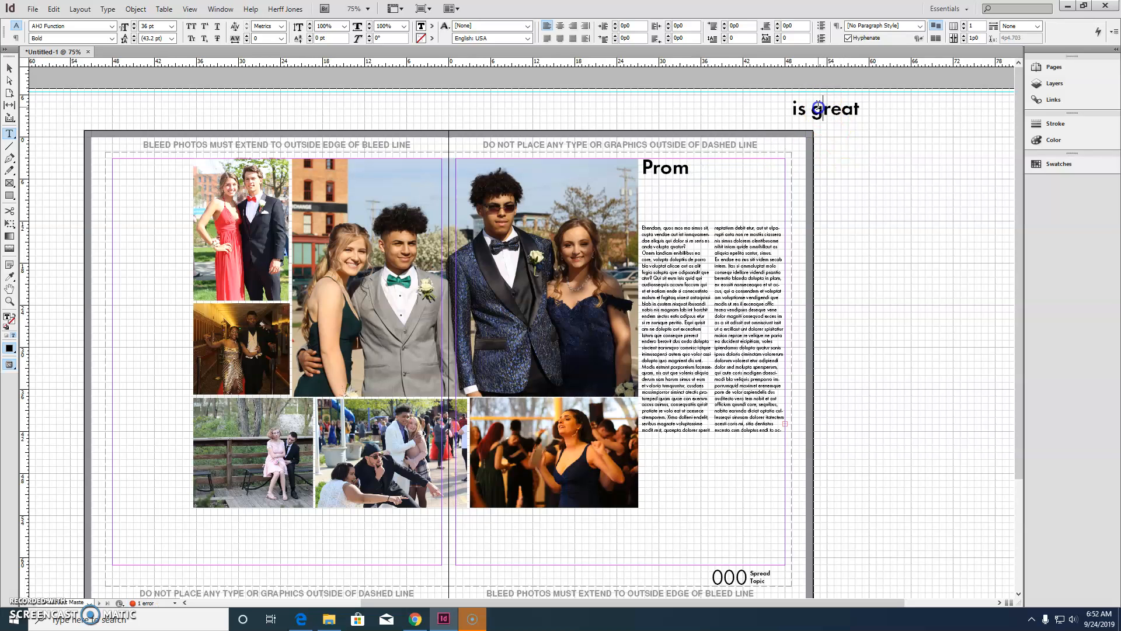
Set the separate "is great" text in the AHJ Alperton font.
triple_click(817, 108)
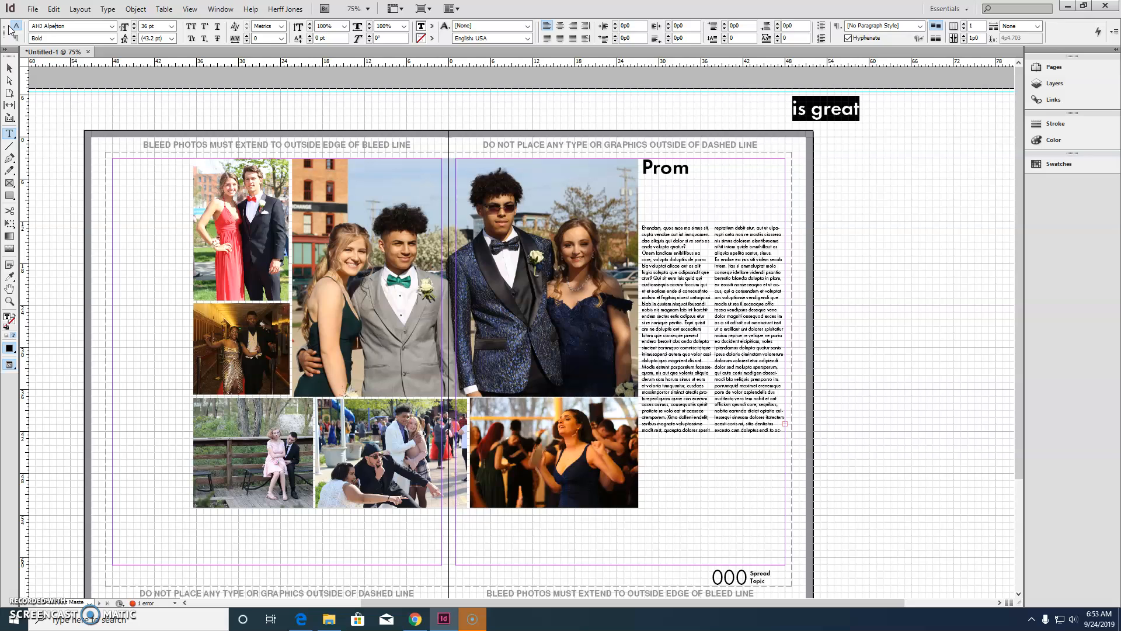
key("Return")
left_click(9, 70)
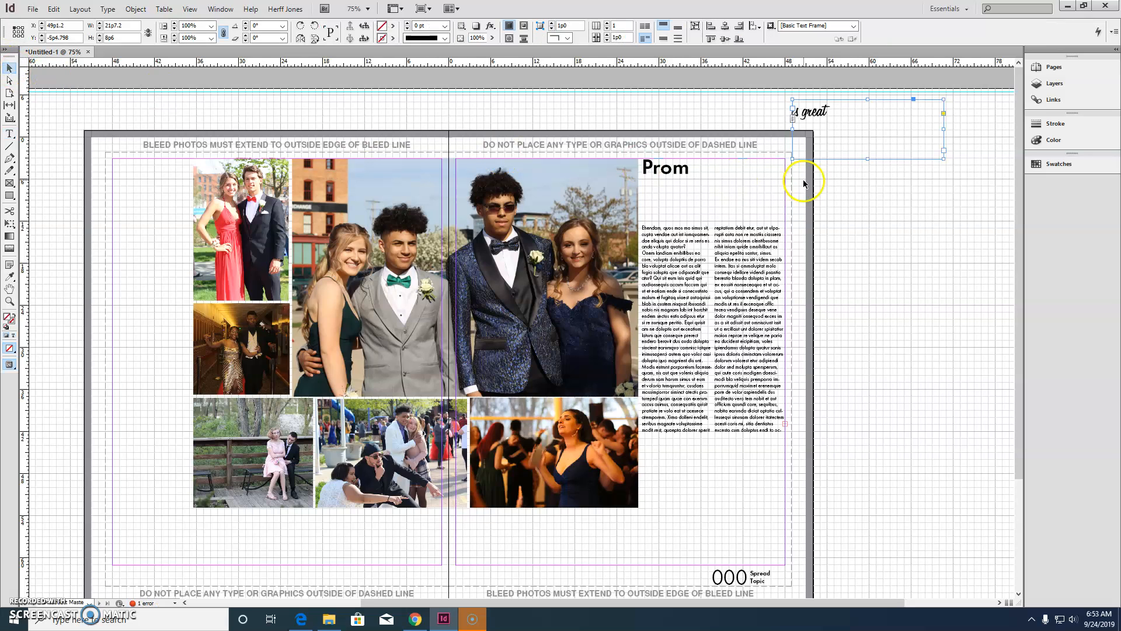
Fit the "is great" frame to its text and scale frame and lettering up to about 20p wide.
left_click(816, 115)
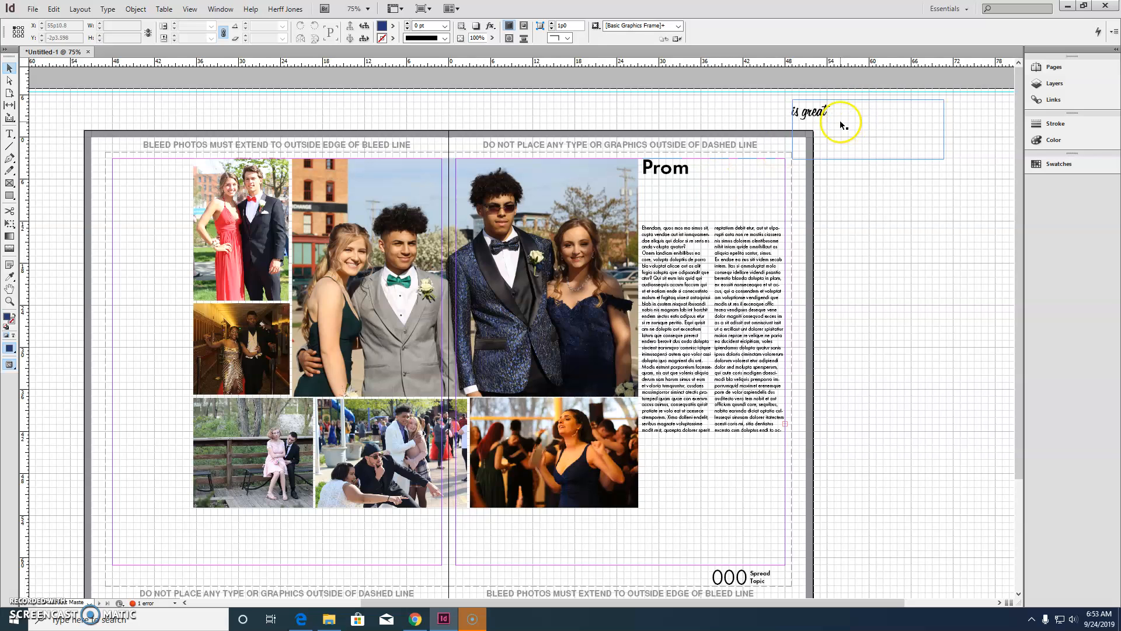
left_click(832, 117)
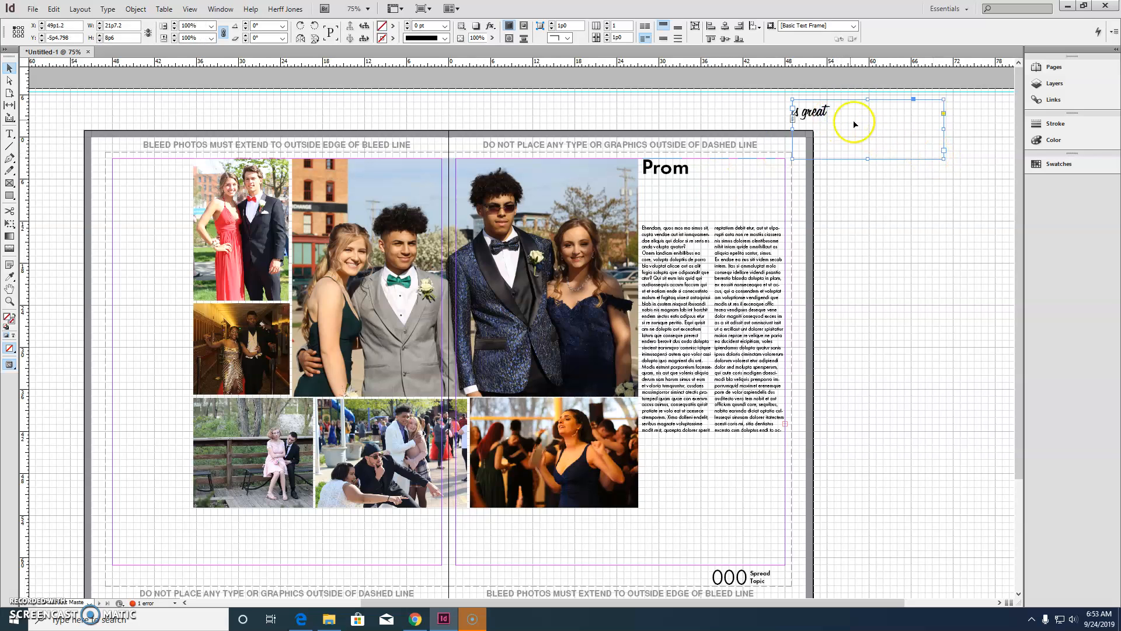
double_click(944, 159)
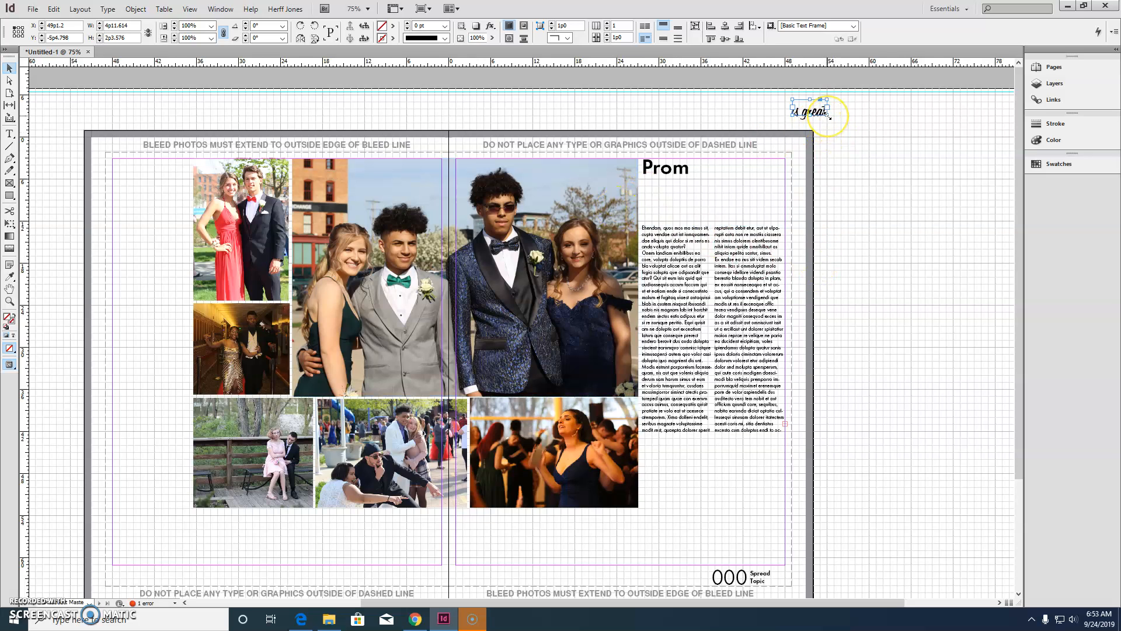
left_click_drag(828, 115, 907, 166)
left_click(909, 189)
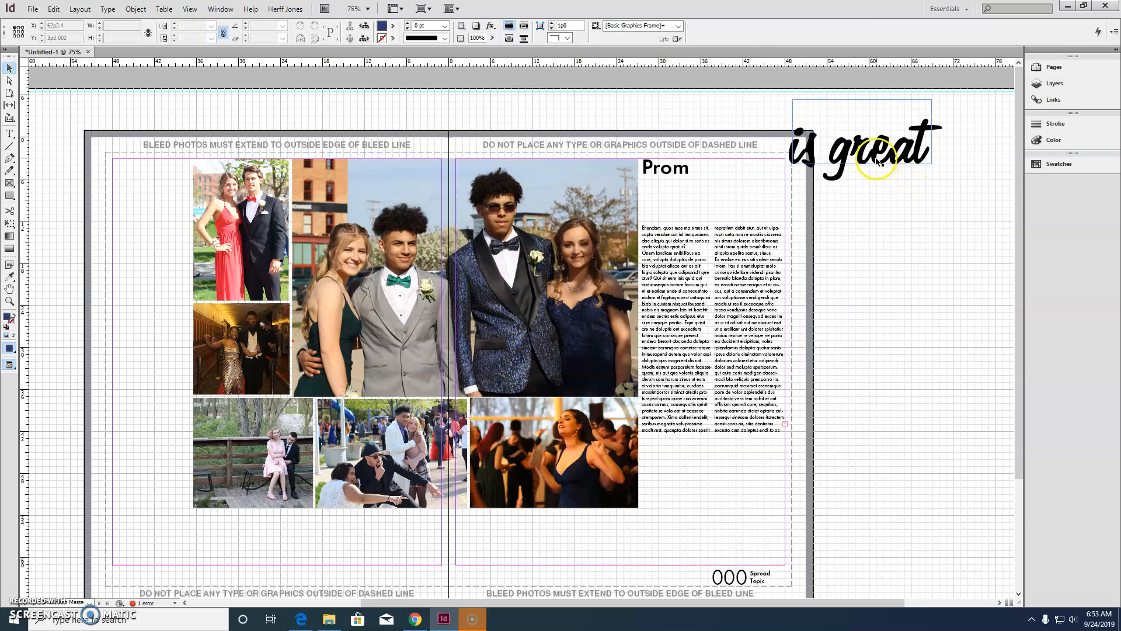
left_click(918, 158)
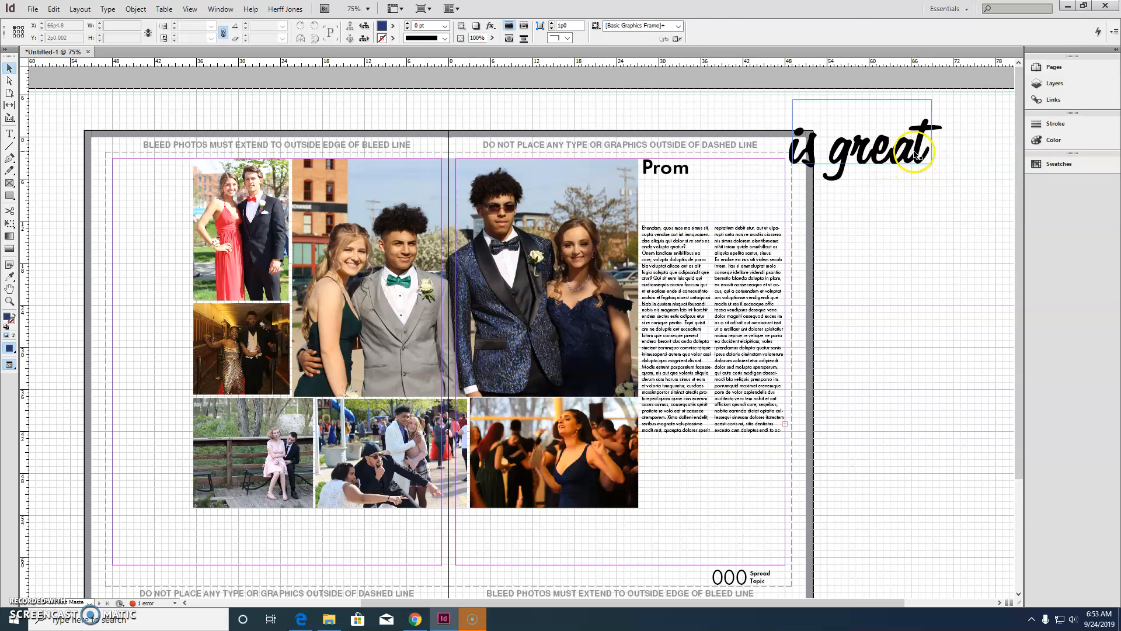
left_click_drag(926, 165, 963, 153)
key("ctrl+z")
key("ctrl+z")
Move the enlarged "is great" frame onto the page, between the word "Prom" and the two-column body copy.
left_click(895, 141)
left_click_drag(895, 141, 757, 201)
left_click_drag(785, 160, 776, 164)
left_click_drag(761, 202, 757, 199)
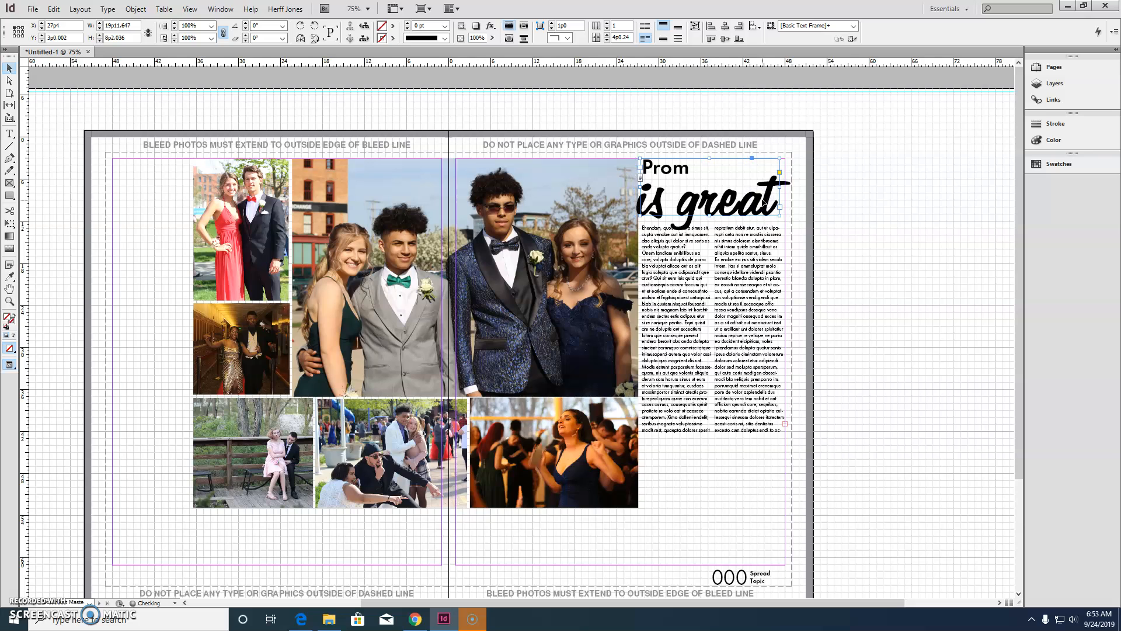
key("shift+Up")
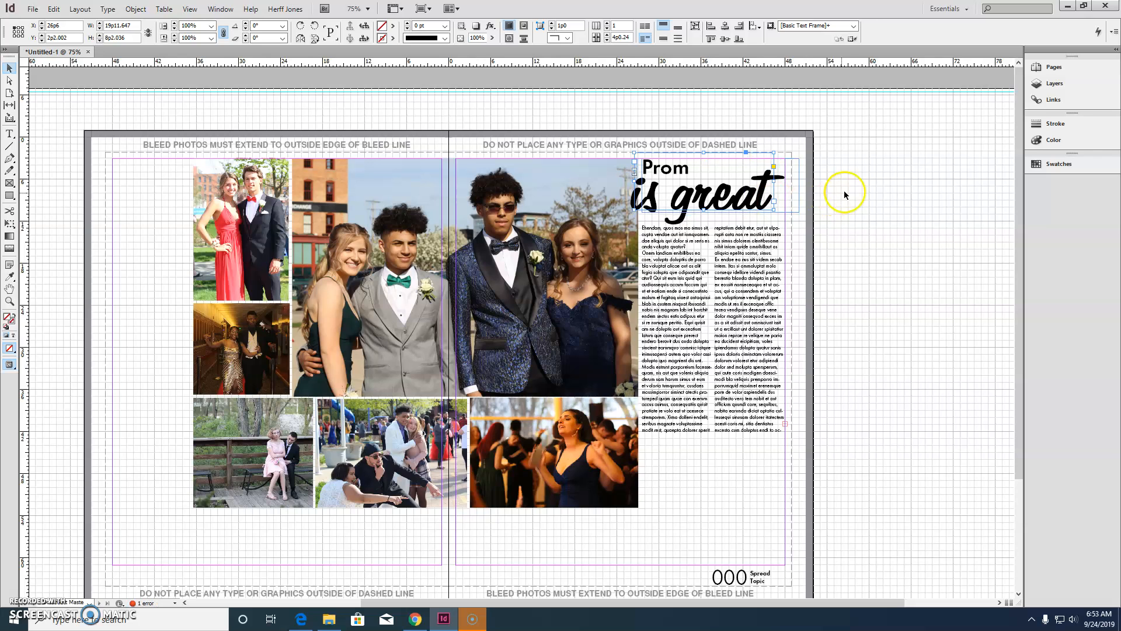
left_click_drag(668, 174, 693, 160)
key("ctrl+z")
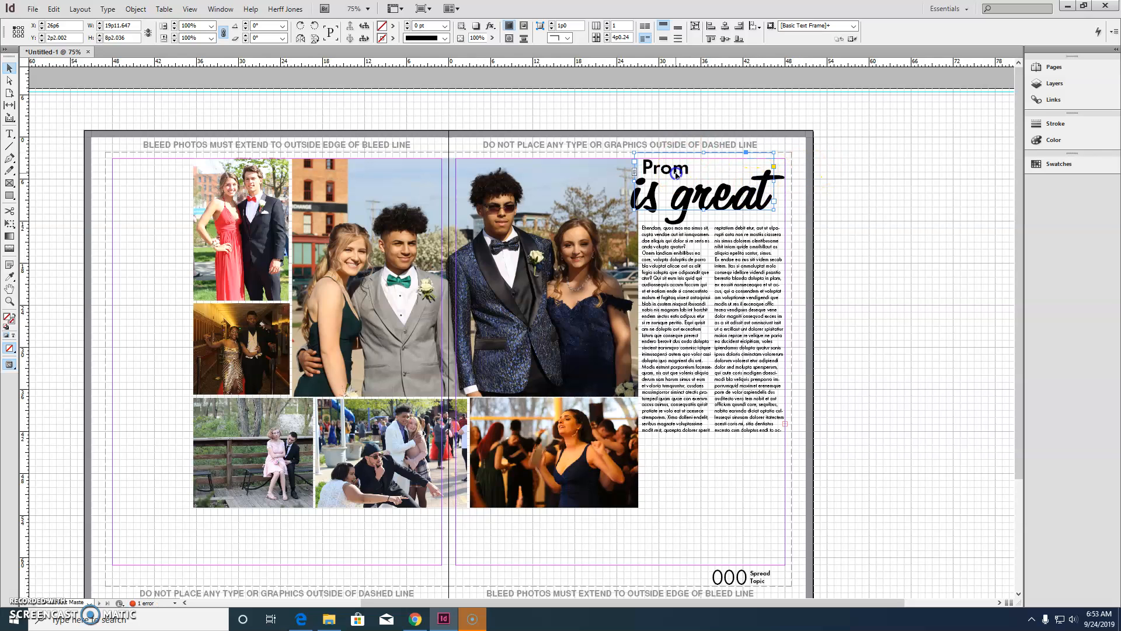
Fit the "Prom" frame to its text and move it onto the pasteboard, with "is great" repositioned just above the body copy.
left_click_drag(743, 198, 762, 218)
left_click(666, 168)
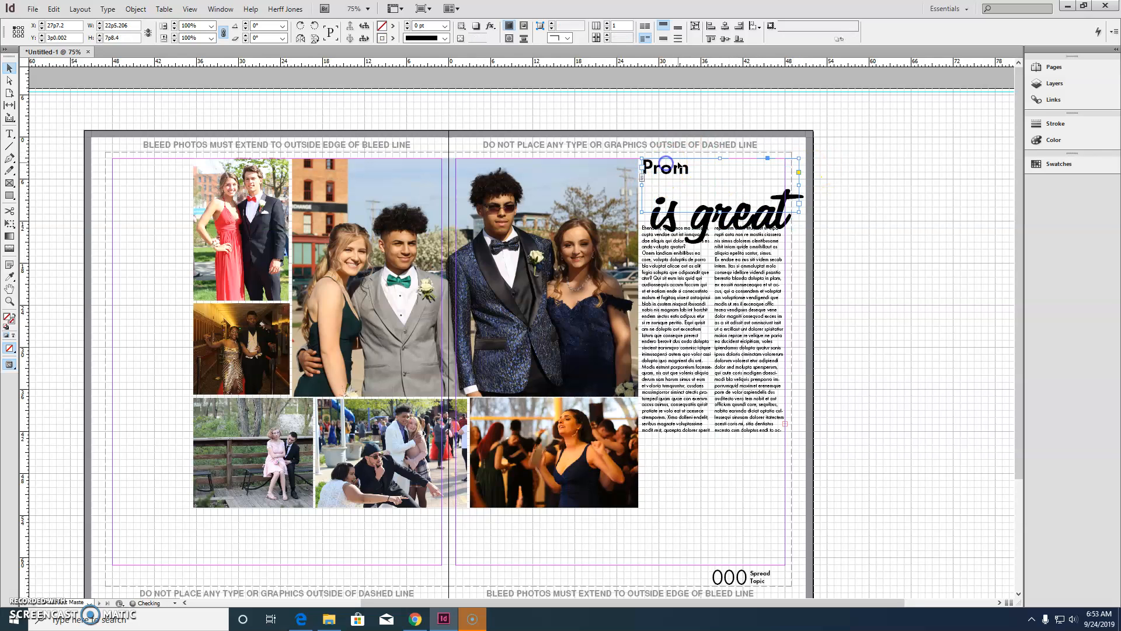
left_click_drag(801, 212, 853, 148)
mouse_move(768, 203)
left_mouse_down()
mouse_move(776, 195)
mouse_move(756, 191)
left_mouse_up()
left_click(851, 146)
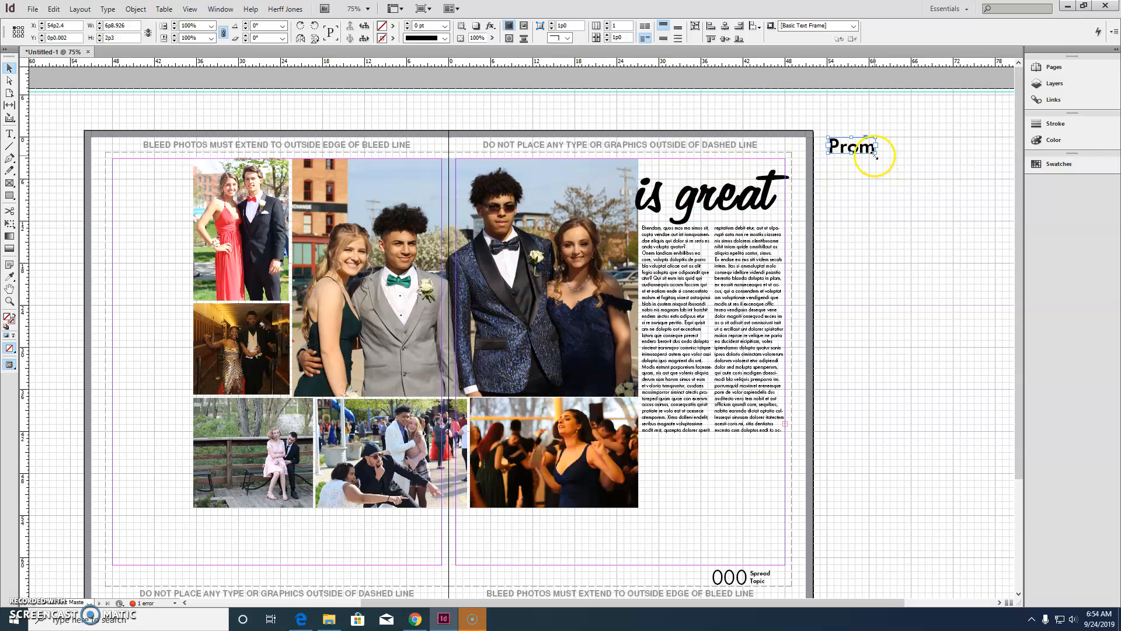
Scale "Prom" up to about 11p wide and place it directly above "is great" at the top margin.
left_click_drag(875, 153, 919, 171)
left_click_drag(771, 175, 729, 174)
key("Up")
key("Up")
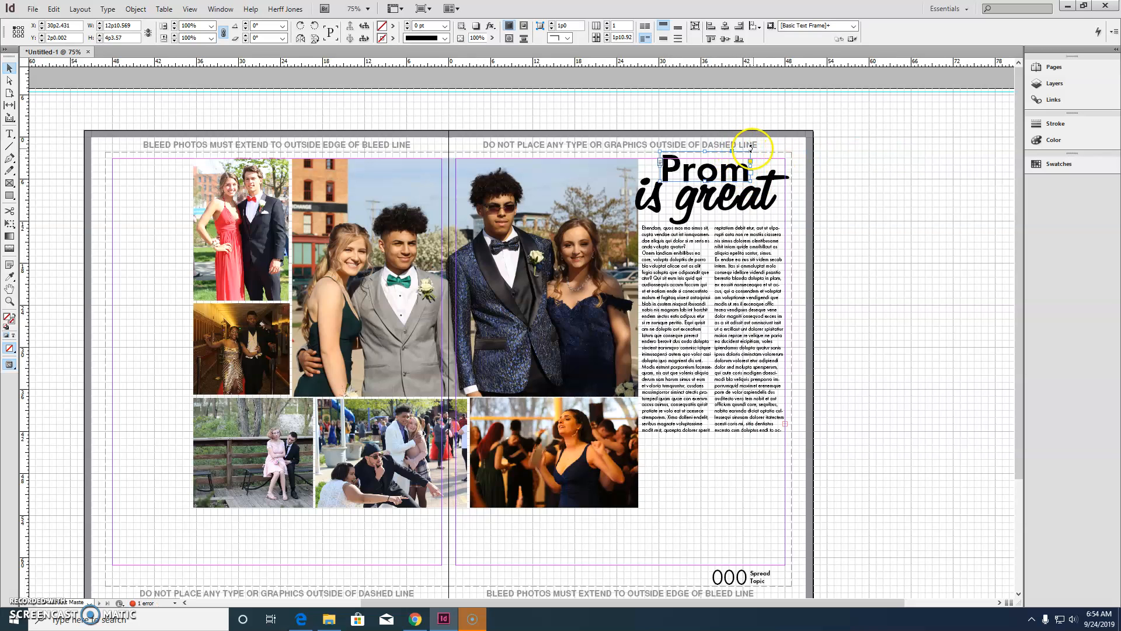
left_click_drag(750, 161, 740, 166)
key("Down")
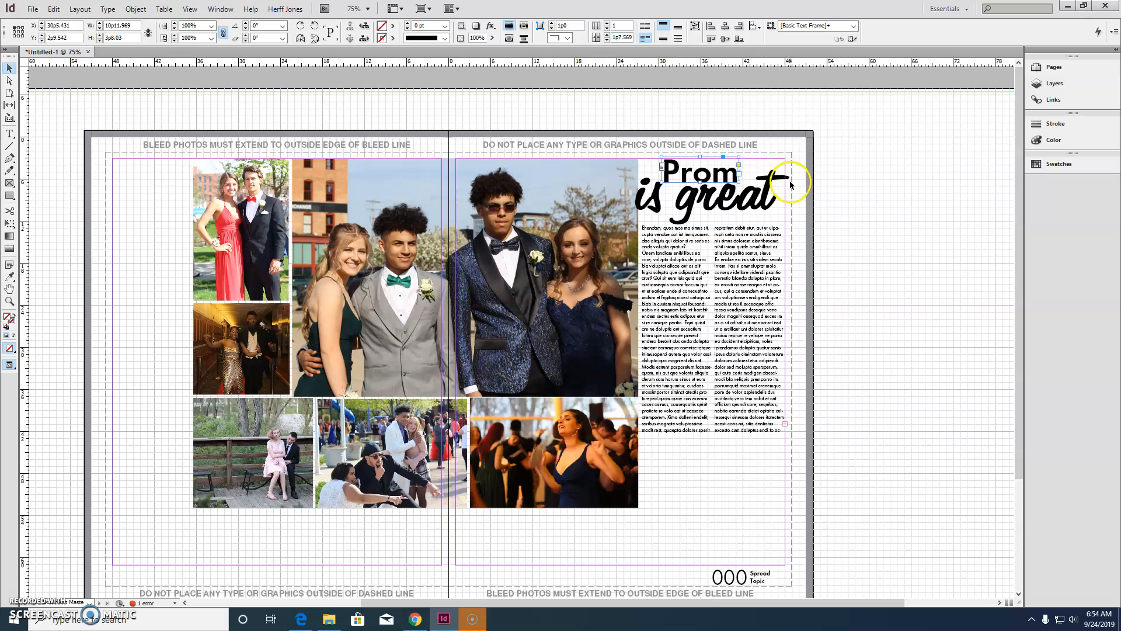
left_click(885, 217)
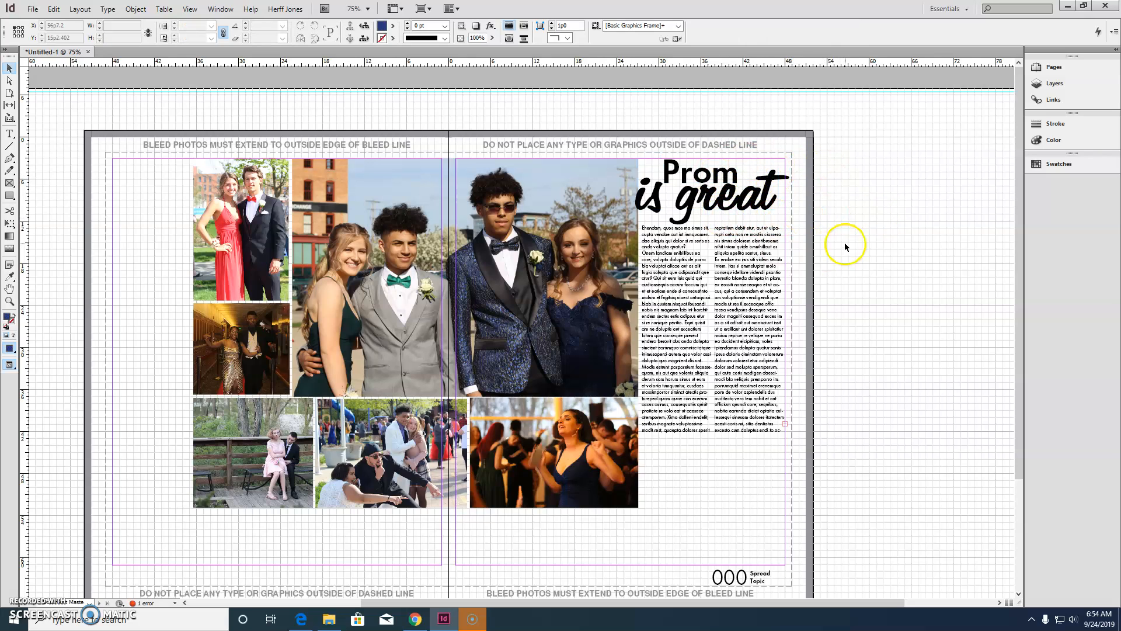
Nudge the two-column body text frame down to leave more room beneath the headline.
left_click(751, 370)
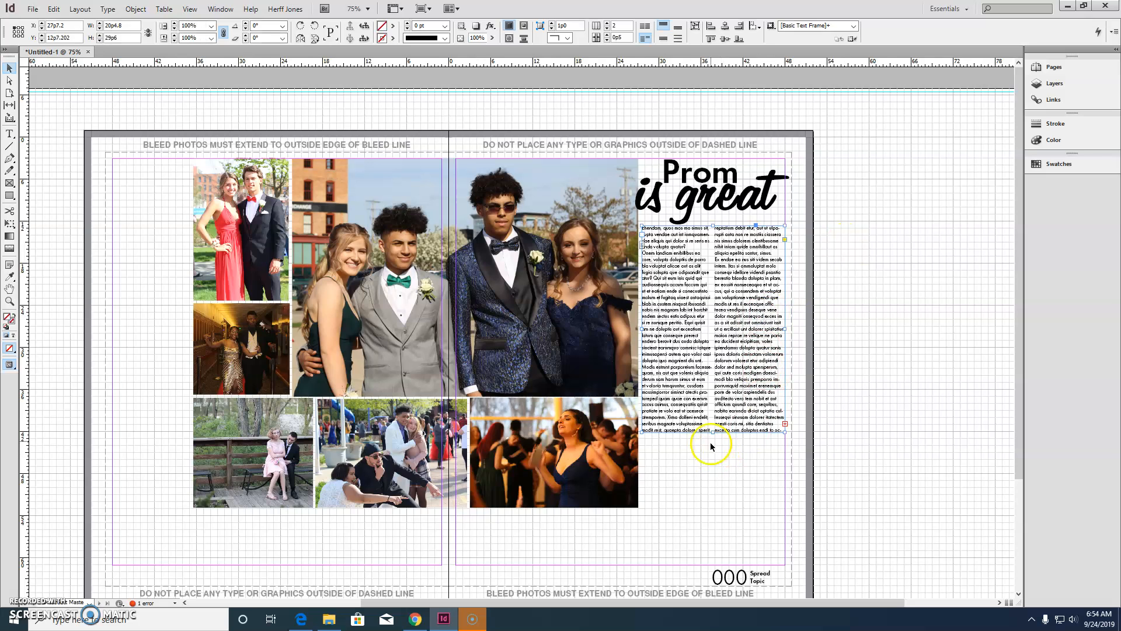
key("shift+Down")
key("shift+Down")
left_click(831, 347)
Add a pasteboard text frame reading "Secondary headline" in AHJ Function Regular, following the font guide beside the spread.
left_click(9, 133)
left_click_drag(168, 95, 324, 136)
left_click_drag(508, 602, 234, 379)
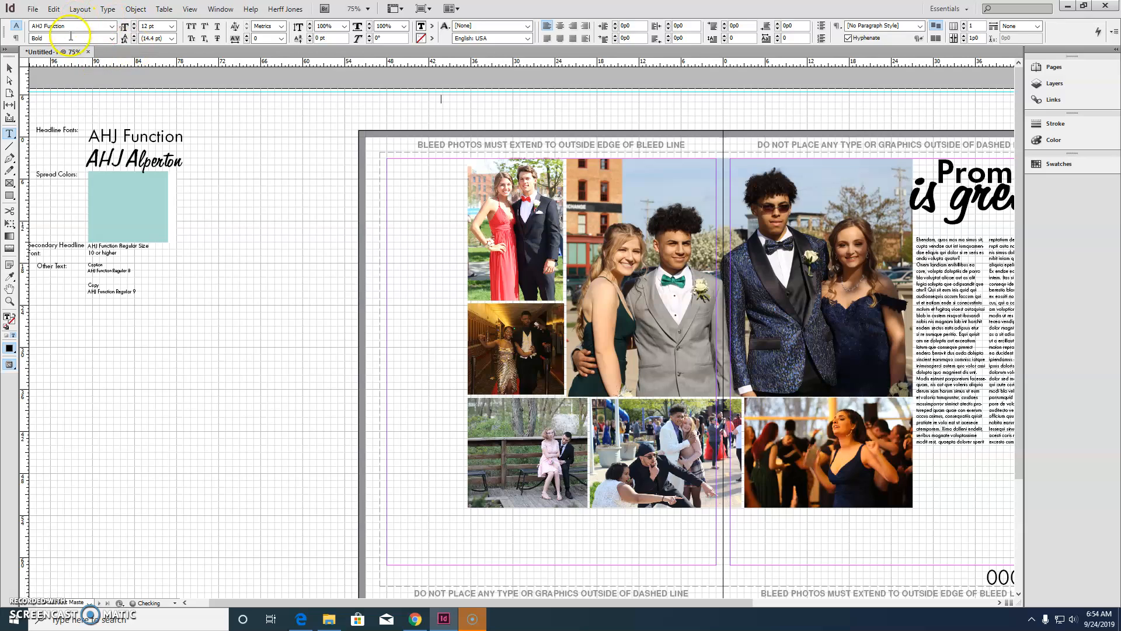
left_click(111, 38)
left_click(102, 138)
Move the "Secondary headline" frame just below "is great" and shrink it to end at the page's right margin.
left_click(9, 68)
left_click_drag(489, 108, 854, 146)
left_click_drag(555, 602, 725, 602)
left_click_drag(513, 149, 672, 217)
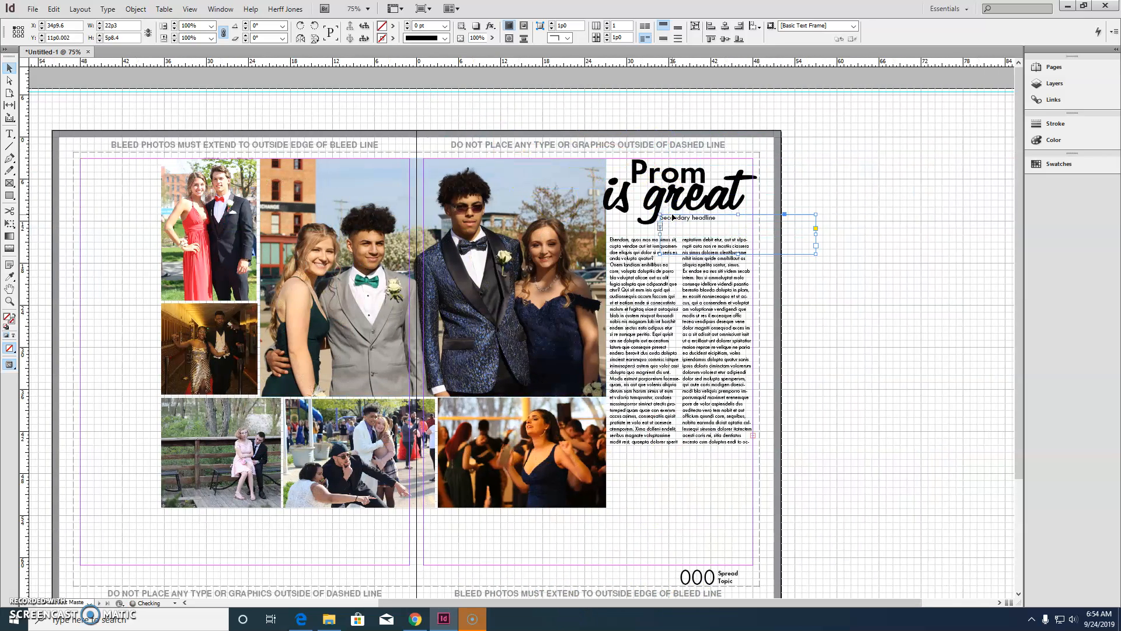
left_click_drag(816, 253, 753, 240)
Increase the "Secondary headline" text size to 19 pt.
triple_click(737, 229)
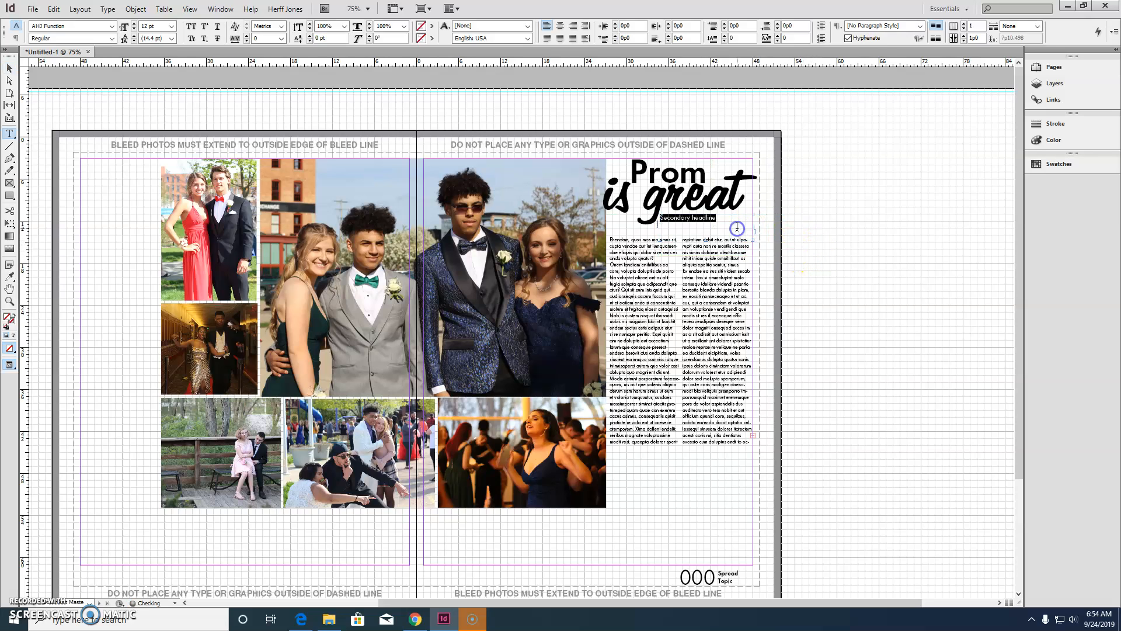
left_click(134, 24)
left_click(134, 23)
left_click(133, 24)
left_click(134, 23)
left_click(134, 23)
left_click(133, 23)
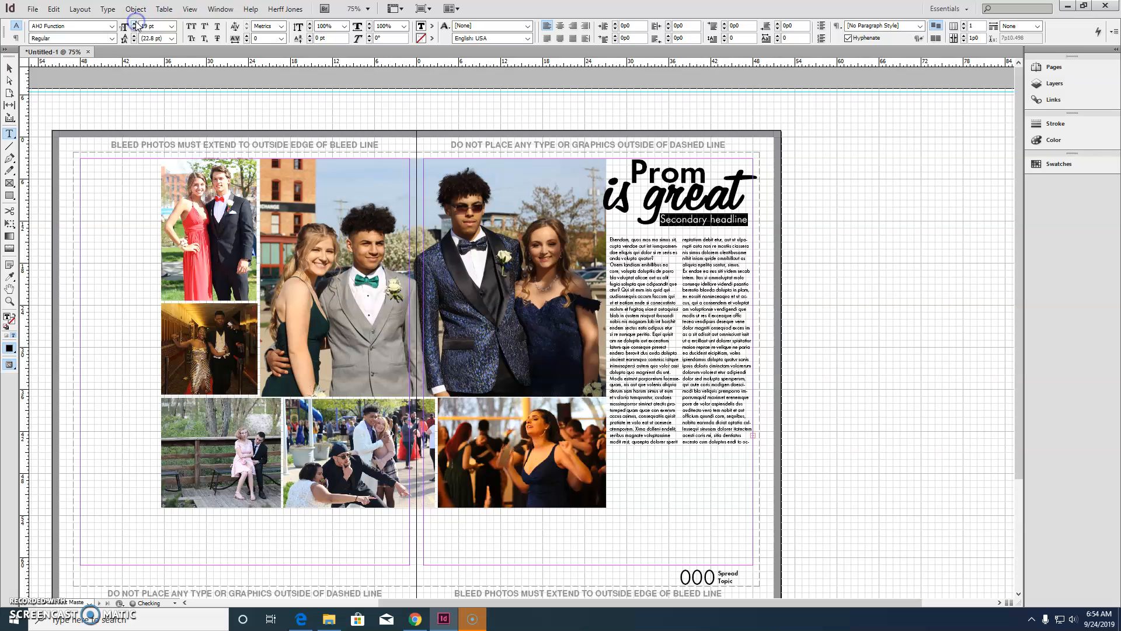
Nudge the two-column body text frame up close beneath the secondary headline, to a Y position of 12p10.202.
left_click(8, 70)
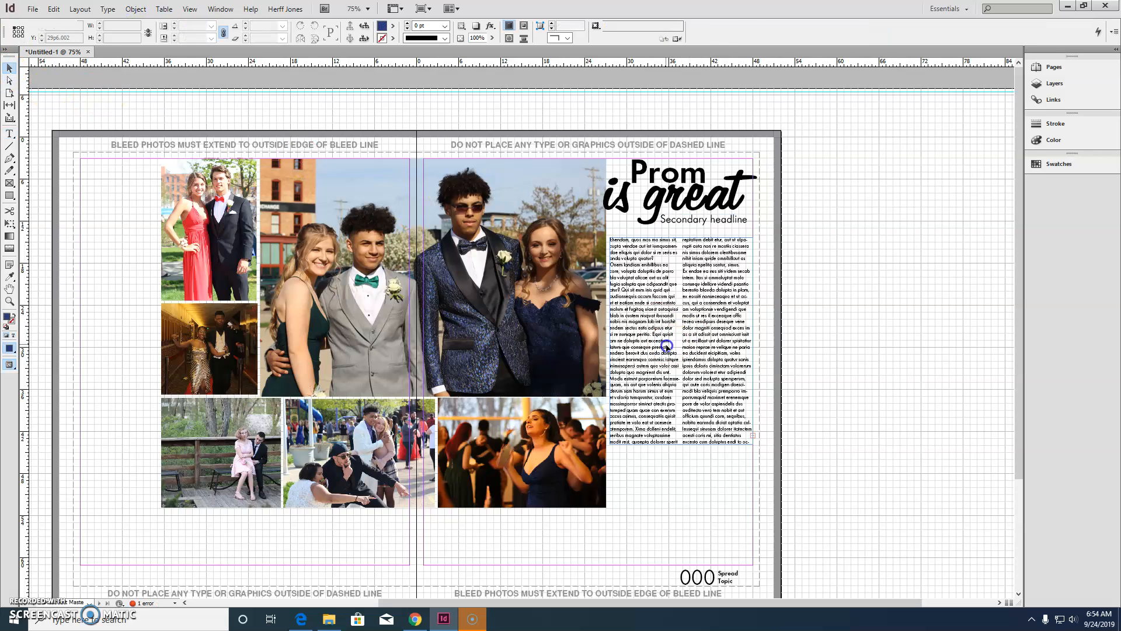
left_click_drag(666, 353, 667, 346)
key("Up")
key("Up")
key("Up")
key("Up")
key("Up")
key("Up")
key("Up")
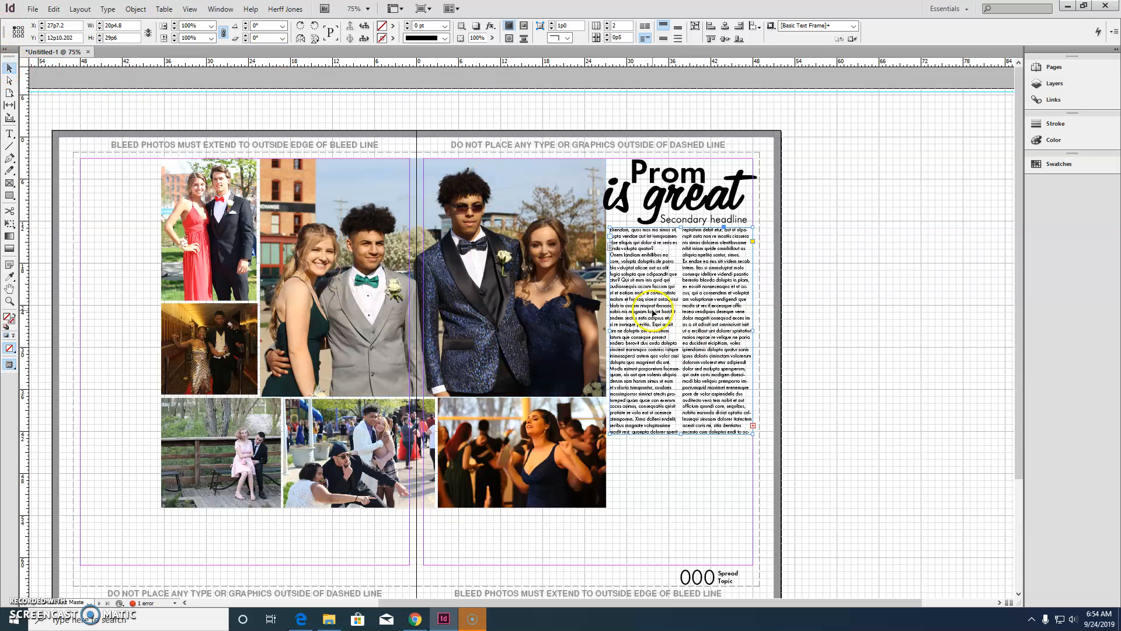
Fine-tune the vertical gap between the secondary headline and the body text frame, keeping the body copy close below the headline.
left_click_drag(719, 276, 719, 282)
key("ctrl+z")
key("Down")
key("Down")
key("Down")
key("Down")
key("Down")
key("Down")
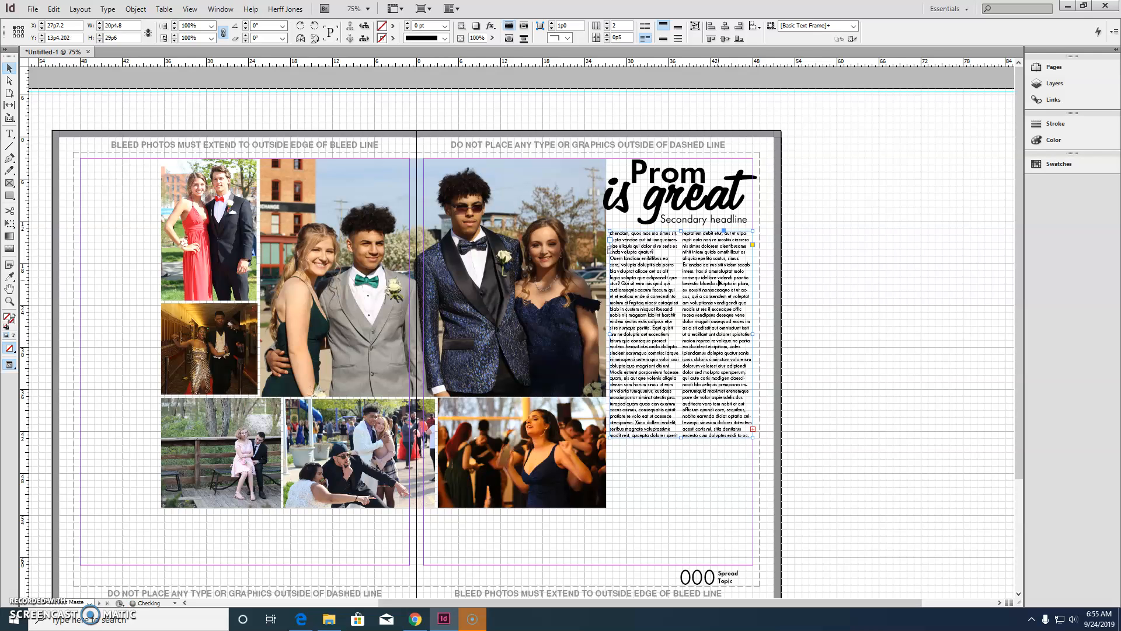
key("Up")
key("Up")
key("Up")
key("Up")
key("Up")
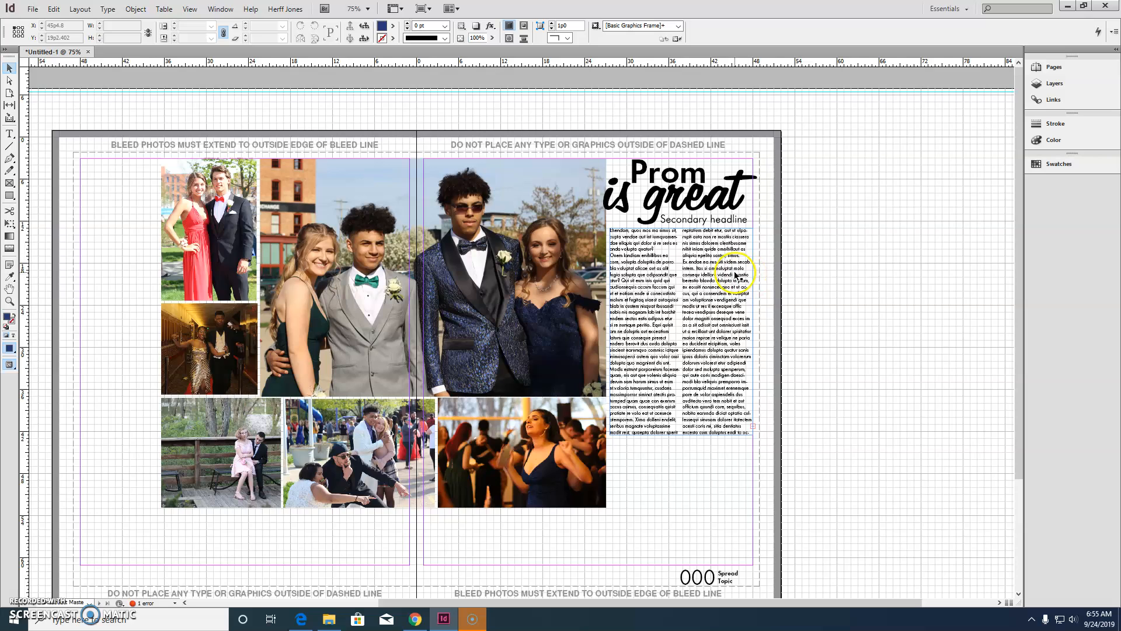
scroll(818, 283, "down", 1)
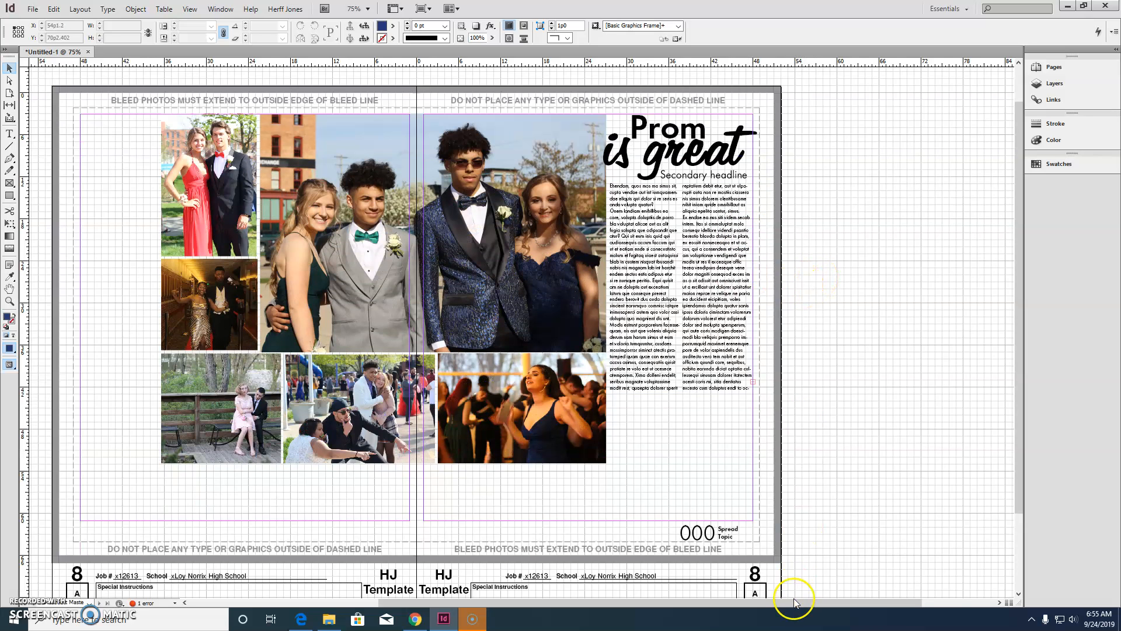
Draw a caption text frame in the empty outer column of the left-hand page, starting at the upper margin corner beside the first photo.
scroll(785, 591, "down", 2)
scroll(766, 562, "up", 2)
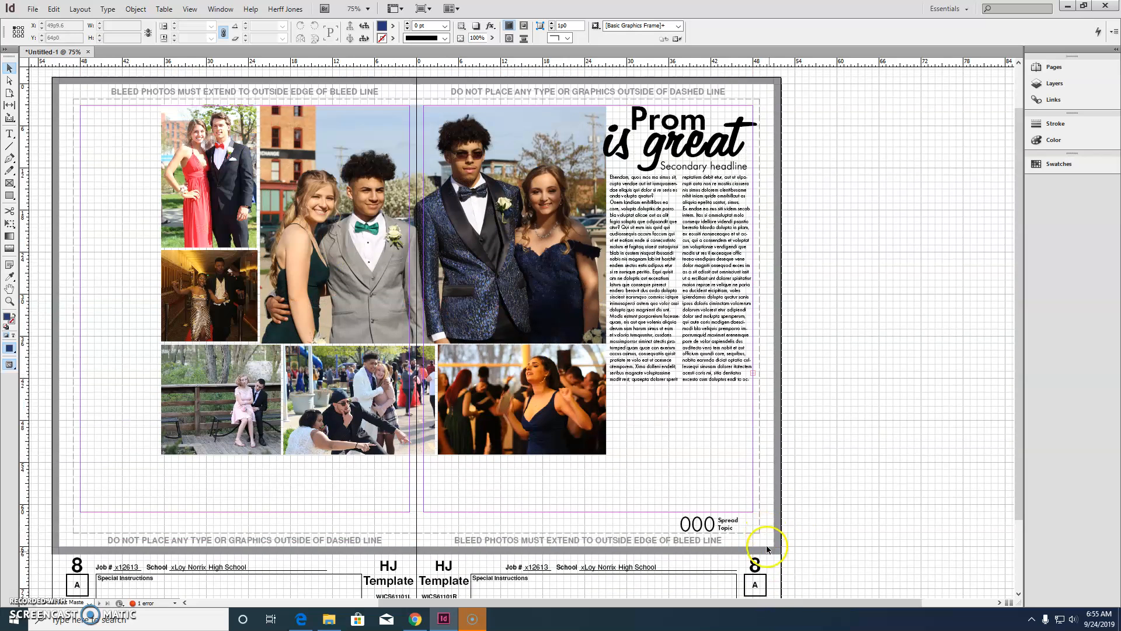
left_click_drag(772, 603, 731, 603)
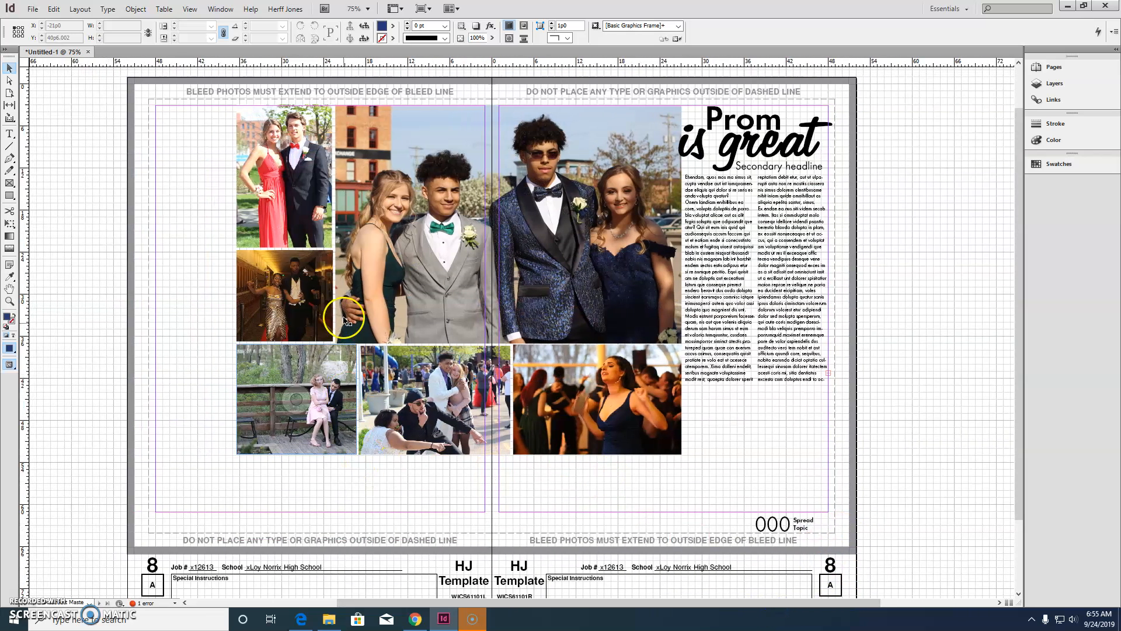
left_click(10, 134)
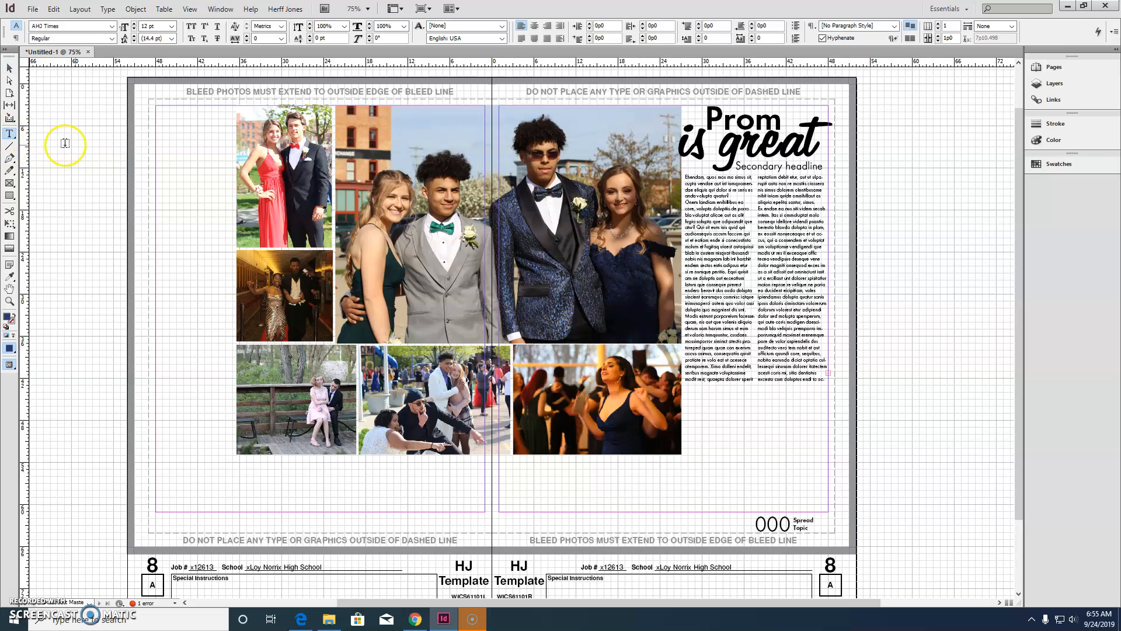
left_click_drag(156, 105, 237, 193)
Set the caption font to AHJ Function Regular at 8 pt and fill the frame with placeholder text.
left_click_drag(586, 603, 439, 603)
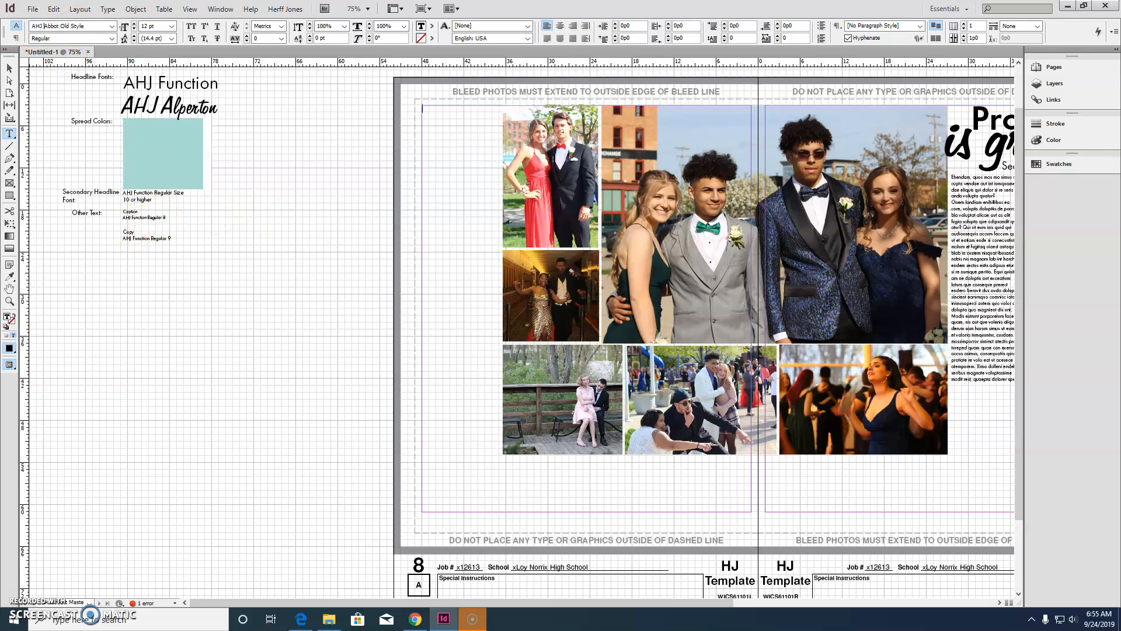
left_click(147, 27)
left_click(107, 9)
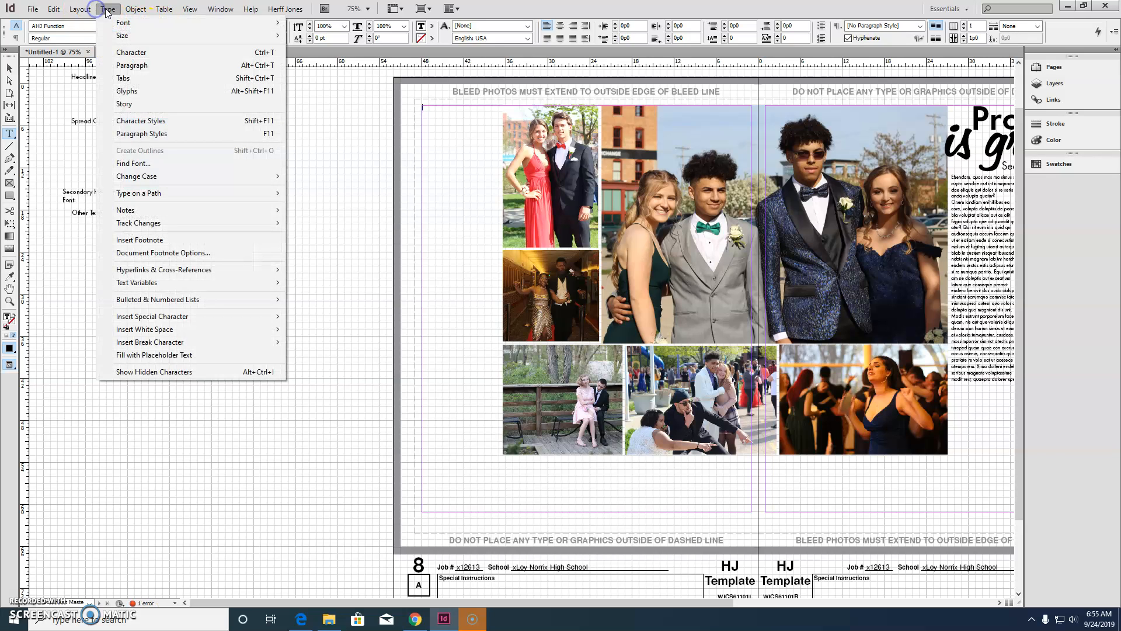
left_click(178, 354)
Arrange the caption and two copies of it in the outer column, one beside each of the three leftmost photos.
left_click(10, 69)
left_click_drag(461, 166, 454, 301)
left_click(524, 486)
left_click_drag(488, 602, 578, 602)
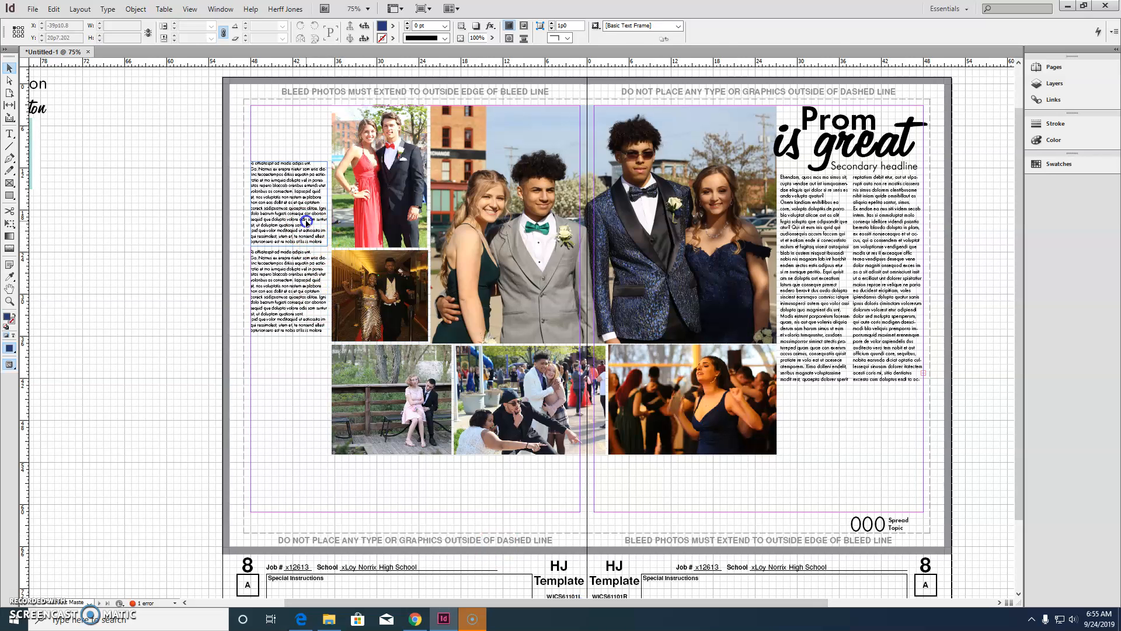
left_click(307, 223)
left_click_drag(319, 270, 290, 366)
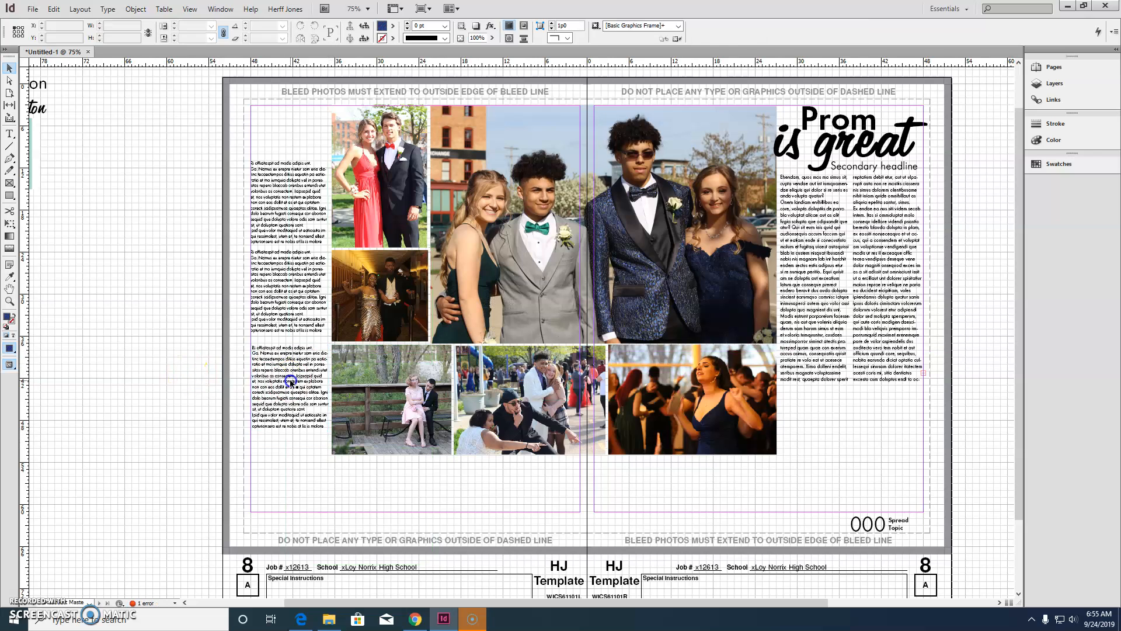
Paste another caption copy beneath the middle photo of the lower row, reshape it wide and shallow, and trim its text to four lines.
key("ctrl+v")
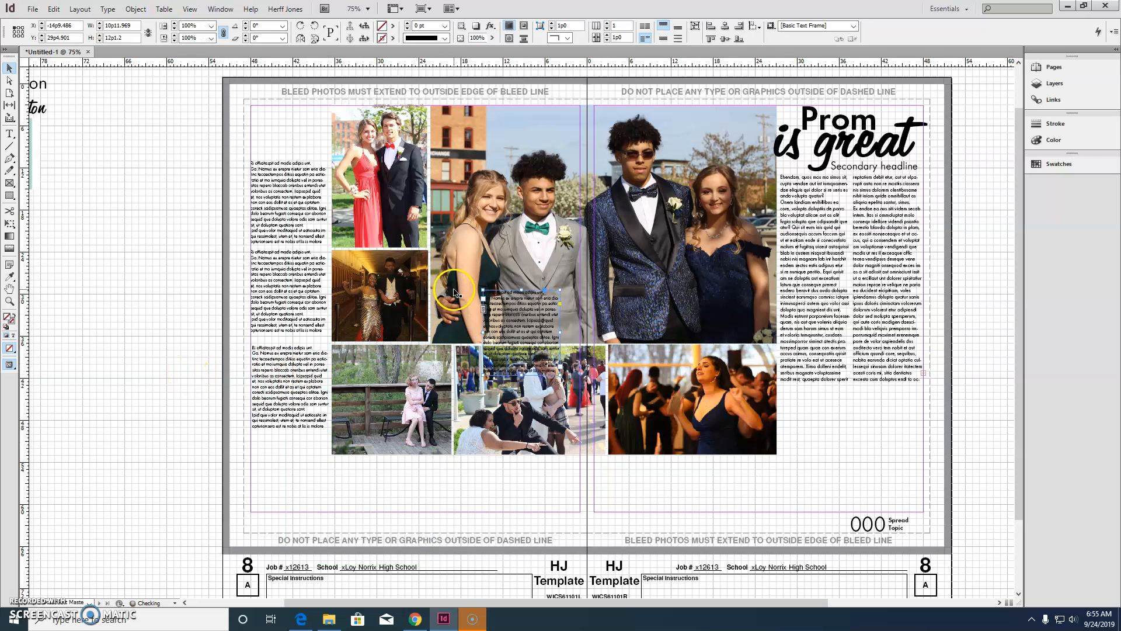
left_click_drag(513, 317, 481, 480)
left_click_drag(533, 539, 454, 476)
double_click(536, 500)
key("BackSpace")
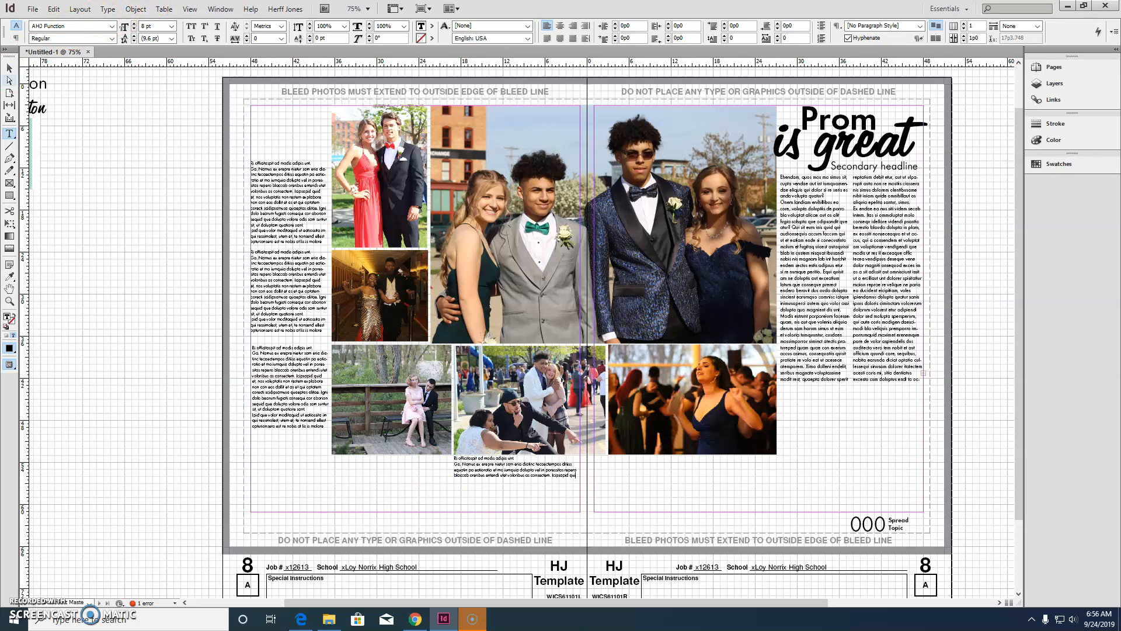
Duplicate the short caption beneath the dancing photo in the lower row and stretch its frame to the photo's width.
key("Escape")
left_click(522, 509)
left_click_drag(517, 514, 640, 470)
left_click_drag(738, 480, 776, 478)
left_click_drag(614, 478, 608, 477)
key("ctrl+shift+a")
left_click(664, 461)
Draw a rectangle about 19p11 wide and 6p3 high on the pasteboard and fill it with the [Paper] swatch.
left_click(50, 208)
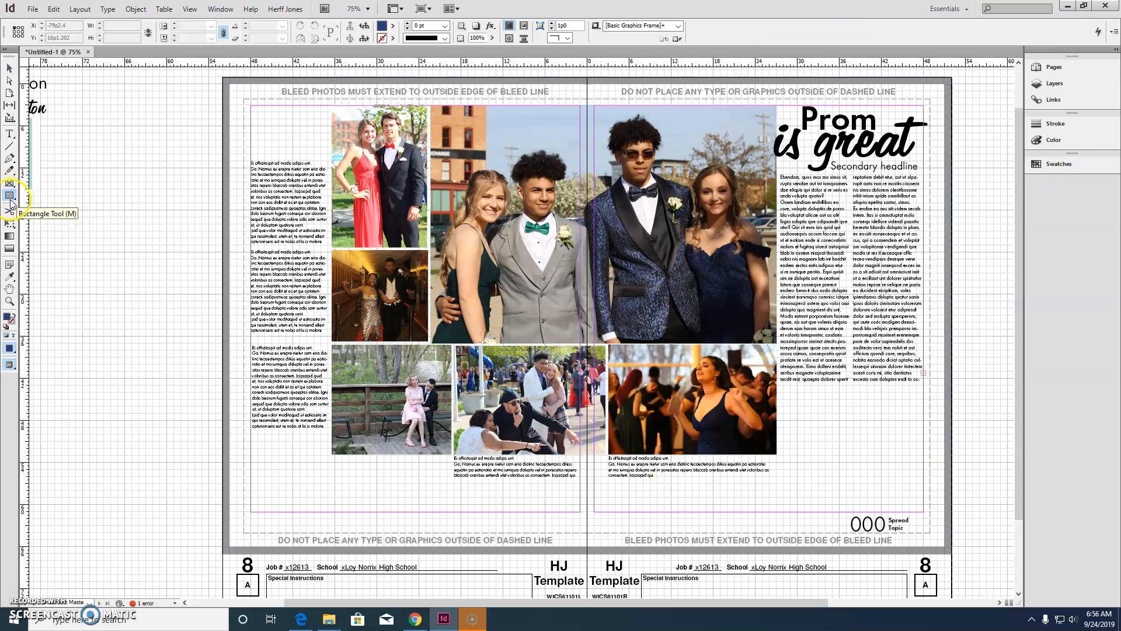
left_click_drag(104, 265, 244, 308)
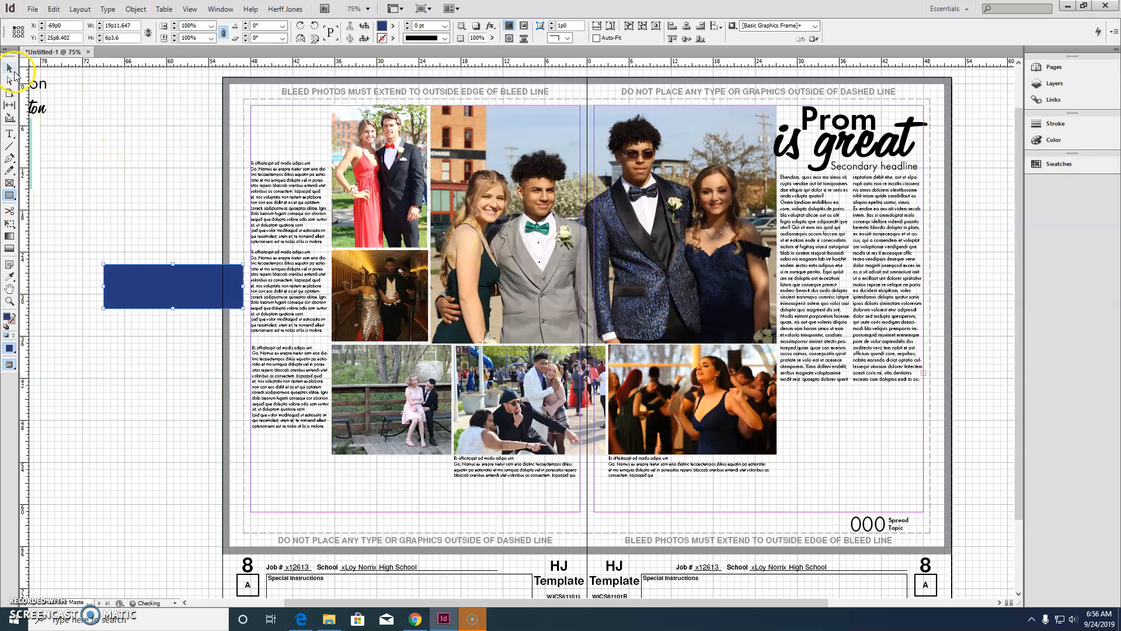
left_click(1054, 167)
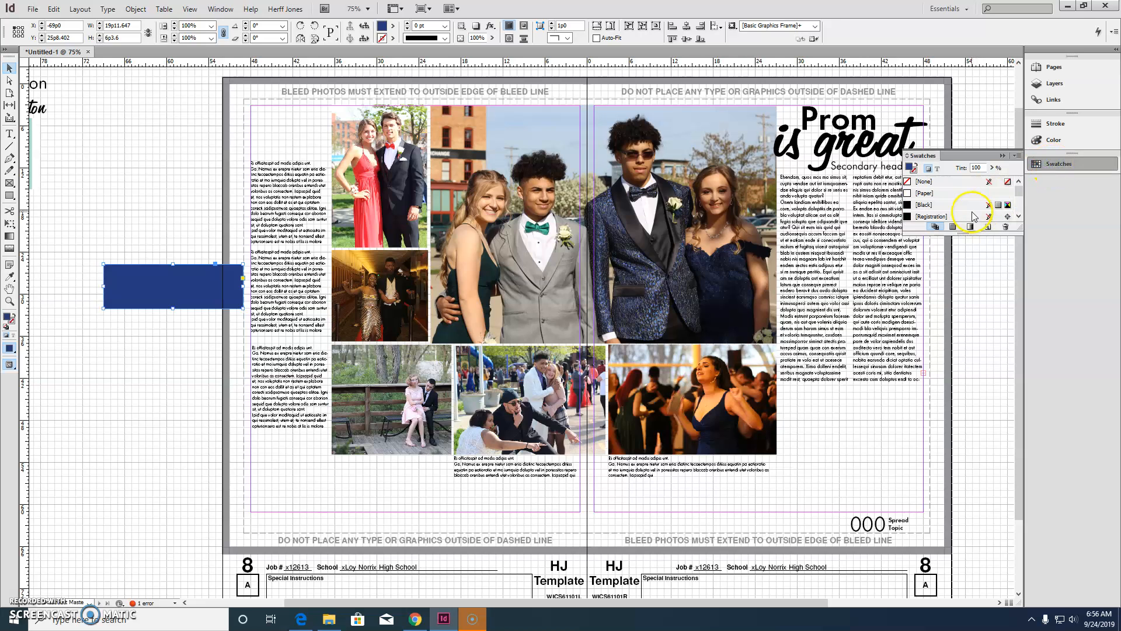
left_click(926, 194)
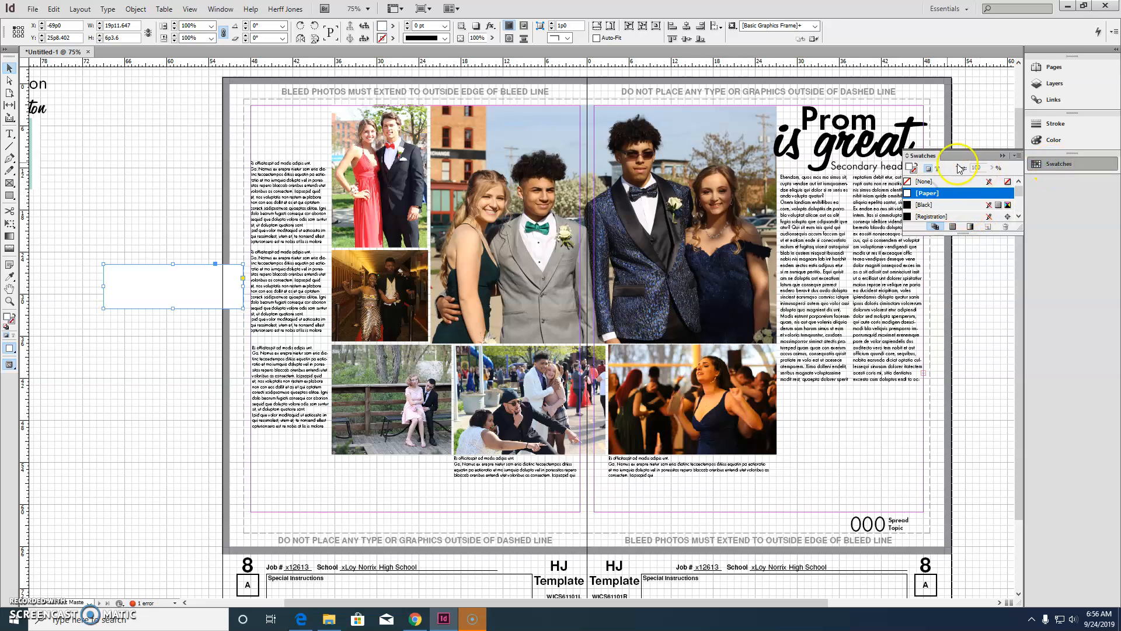
Move the white rectangle over the large center photo's lower right corner and reduce its opacity to make it translucent.
left_click_drag(162, 284, 705, 310)
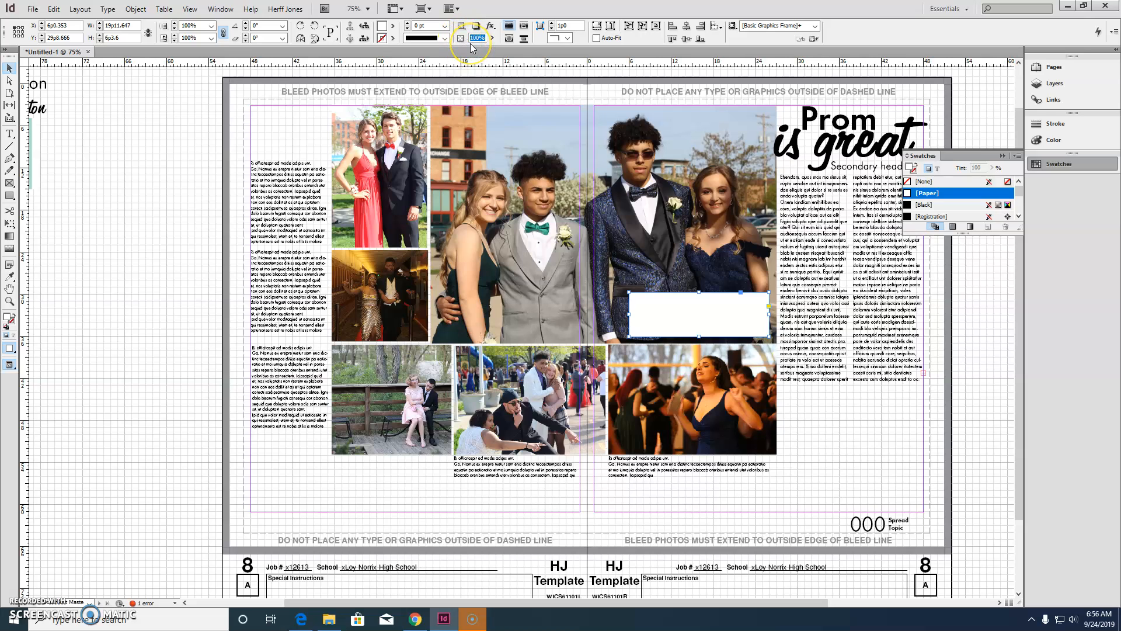
left_click(681, 321)
key("Return")
Place a copy of the short caption from beneath the dancing photo over the translucent box and resize its frame to fit inside.
left_click(648, 469)
left_click_drag(648, 469, 707, 310)
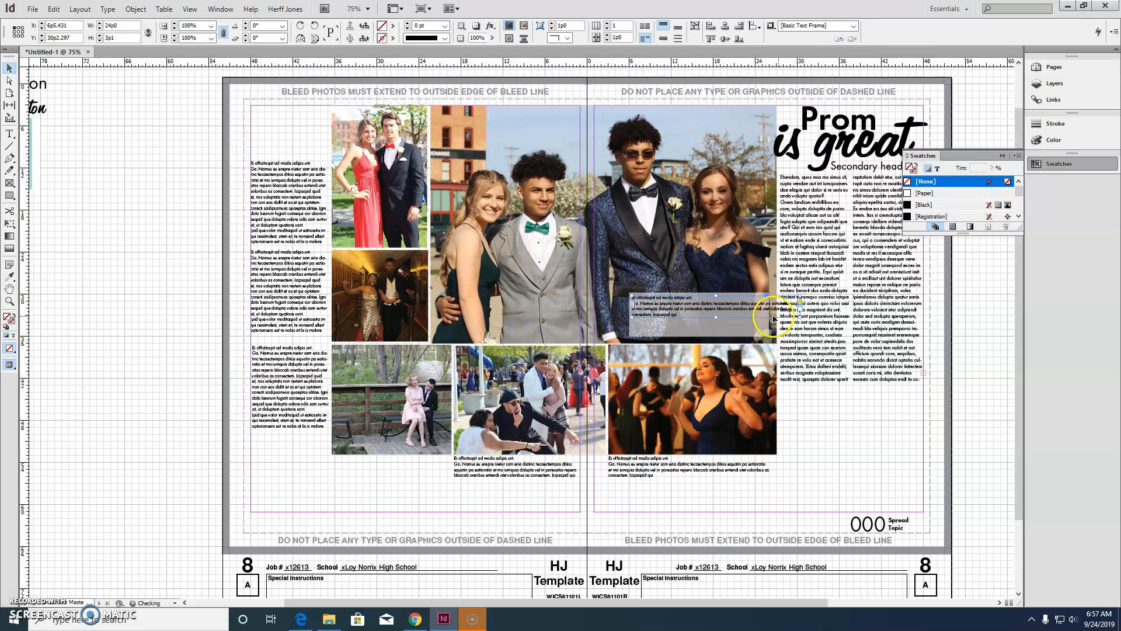
left_click_drag(798, 317, 763, 334)
Fill the remaining space of the caption on the translucent box with placeholder text.
double_click(723, 322)
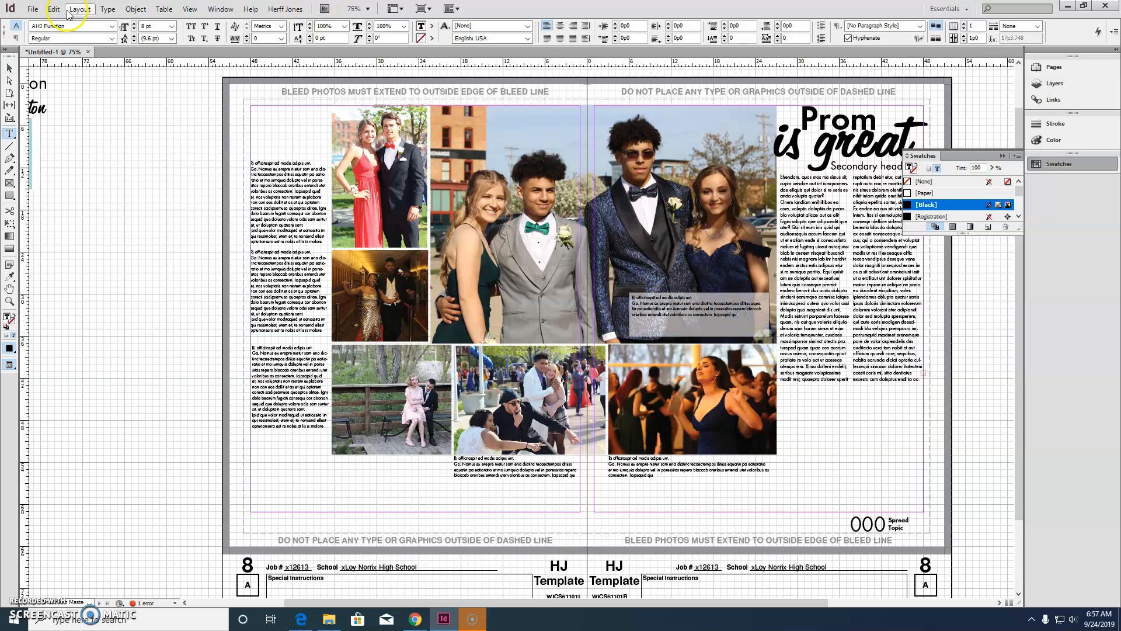
left_click(107, 9)
left_click(205, 352)
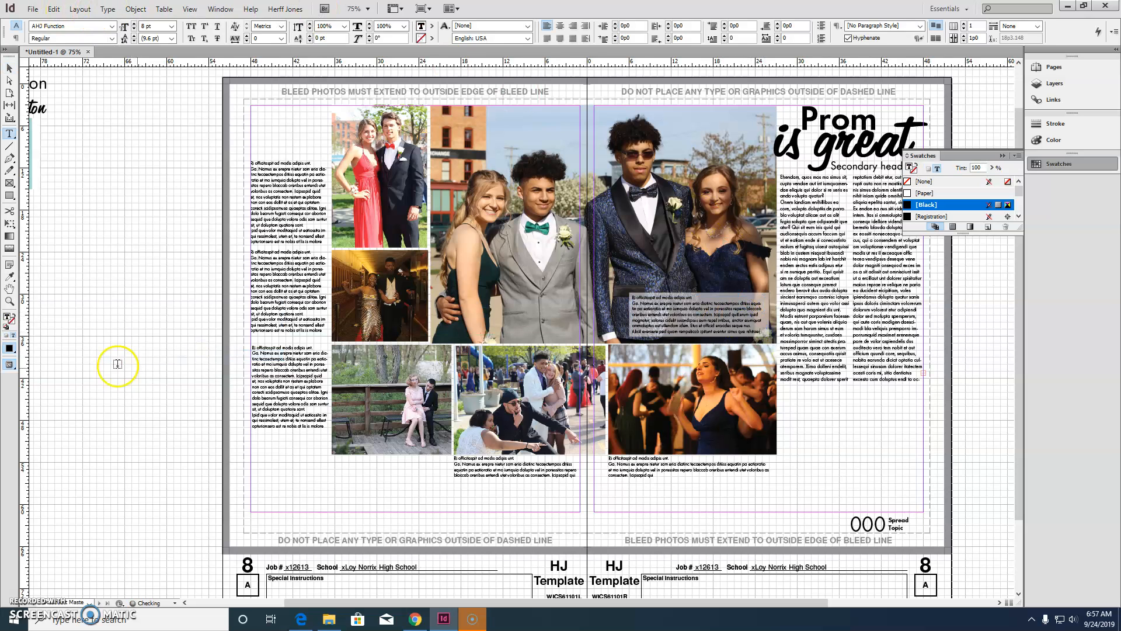
left_click(9, 69)
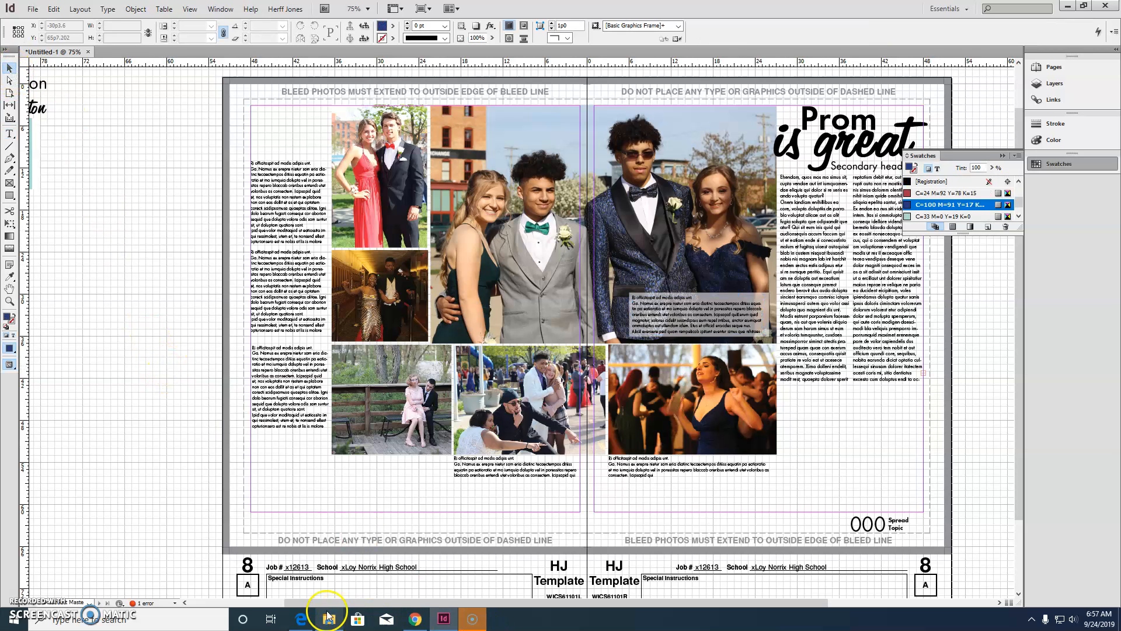
left_click(473, 619)
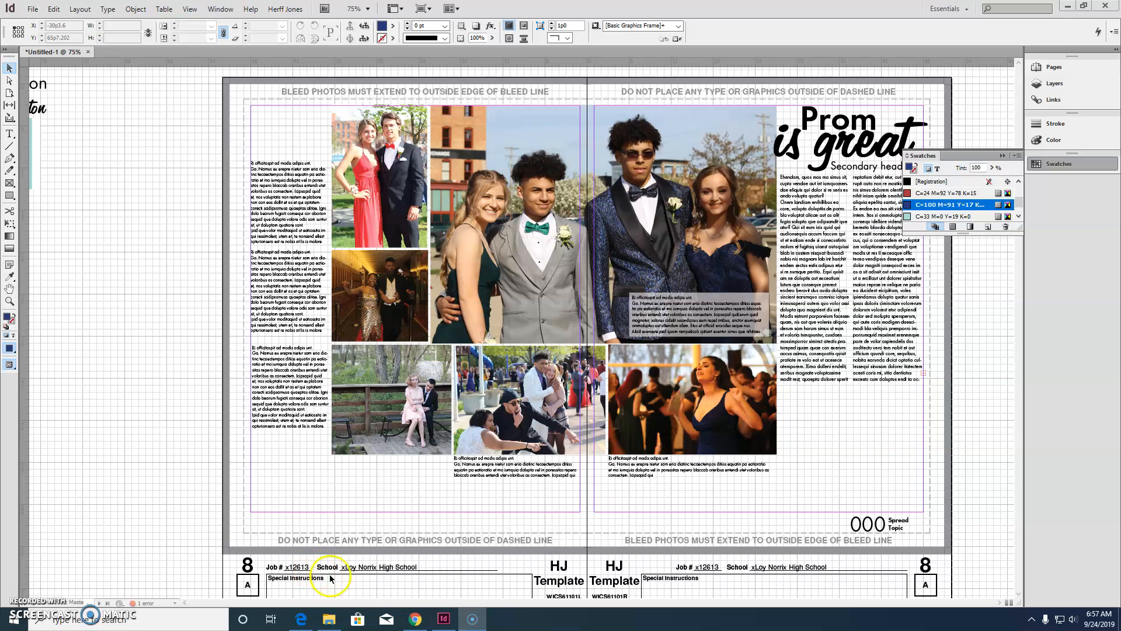